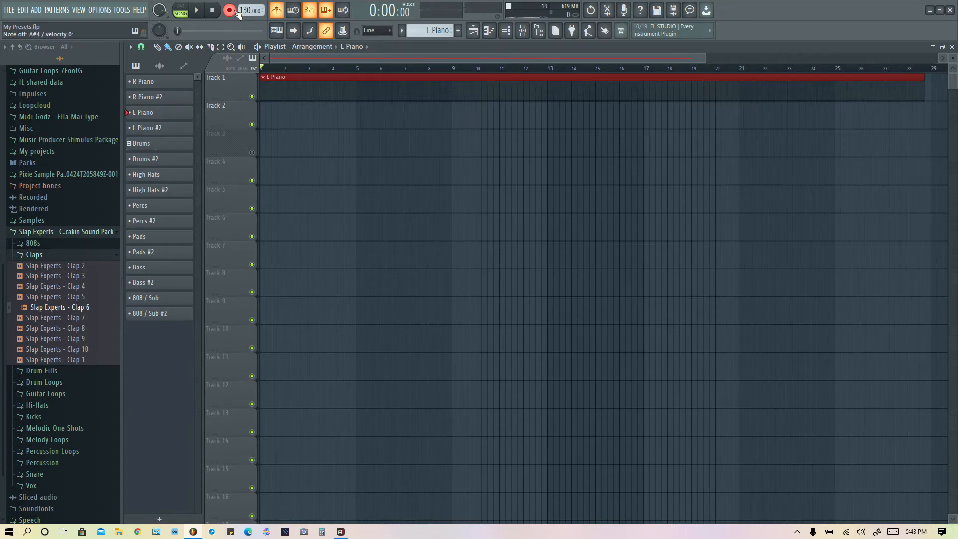
Record a piano performance of about four bars into the L Piano pattern on Track 1, restarting after the first take
{"action": "key", "text": "space"}
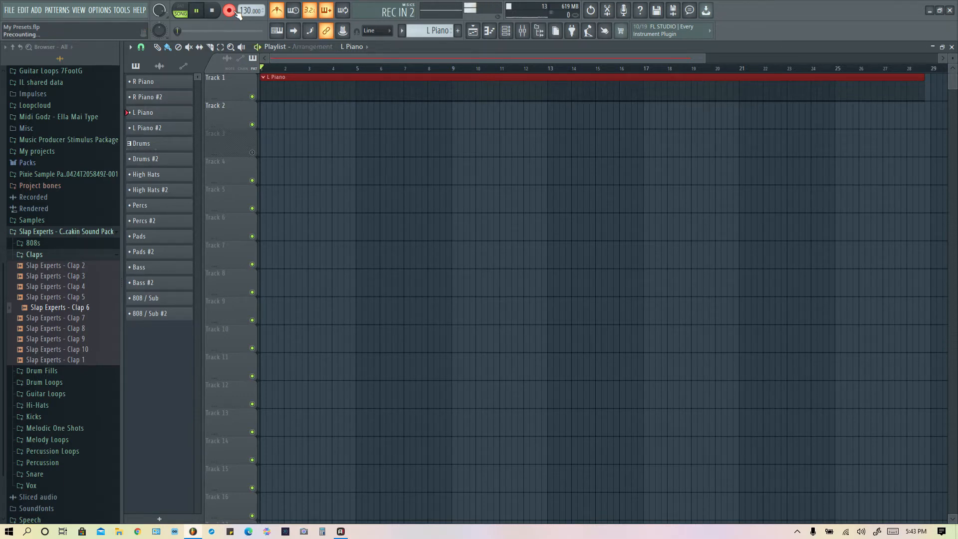
{"action": "key", "text": "space"}
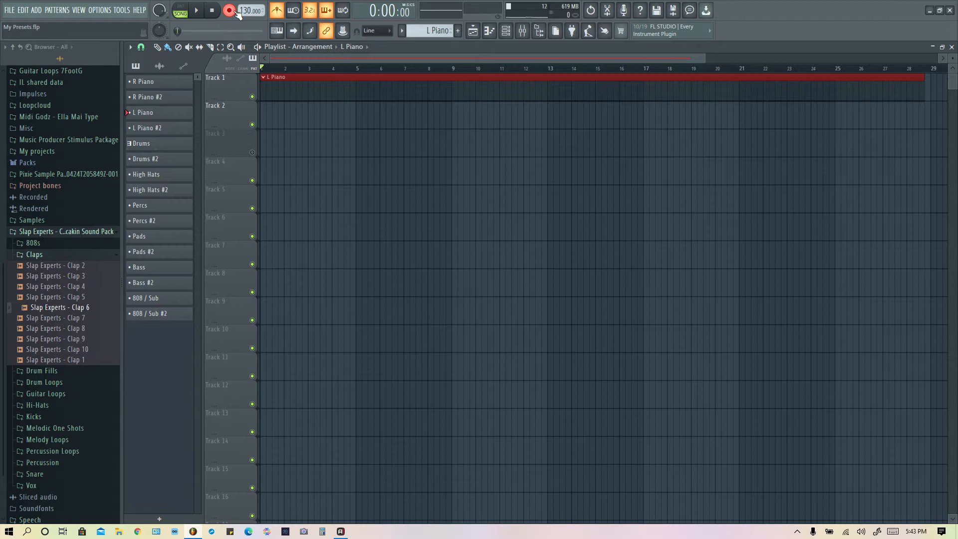
{"action": "key", "text": "space"}
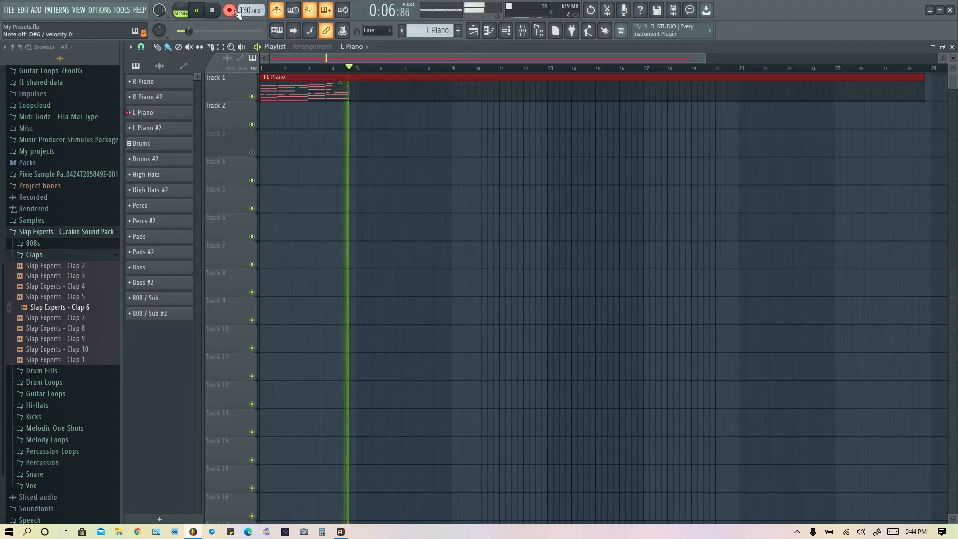
{"action": "key", "text": "space"}
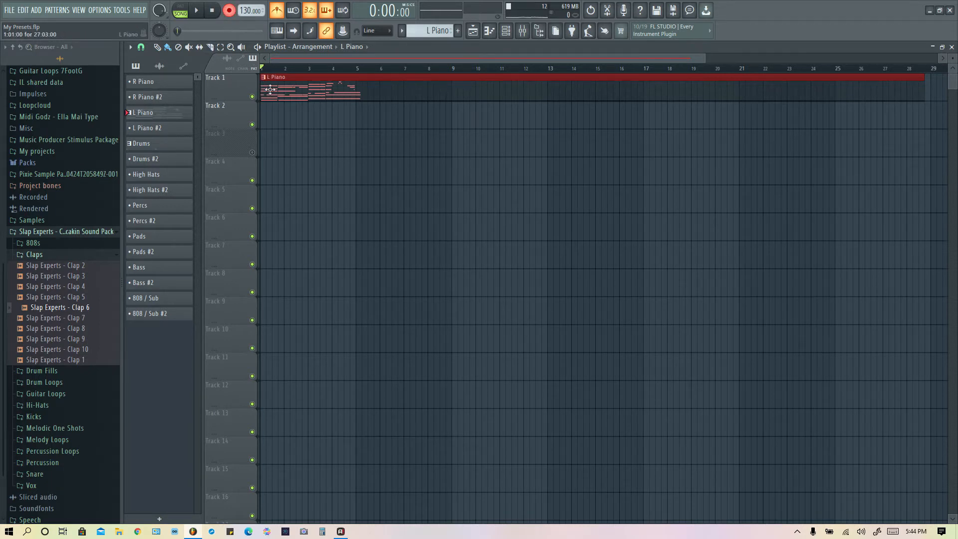
Open the L Piano clip's notes in the piano roll and shift all of them slightly earlier to start at bar 1
{"action": "double_click", "coordinate": [280, 78]}
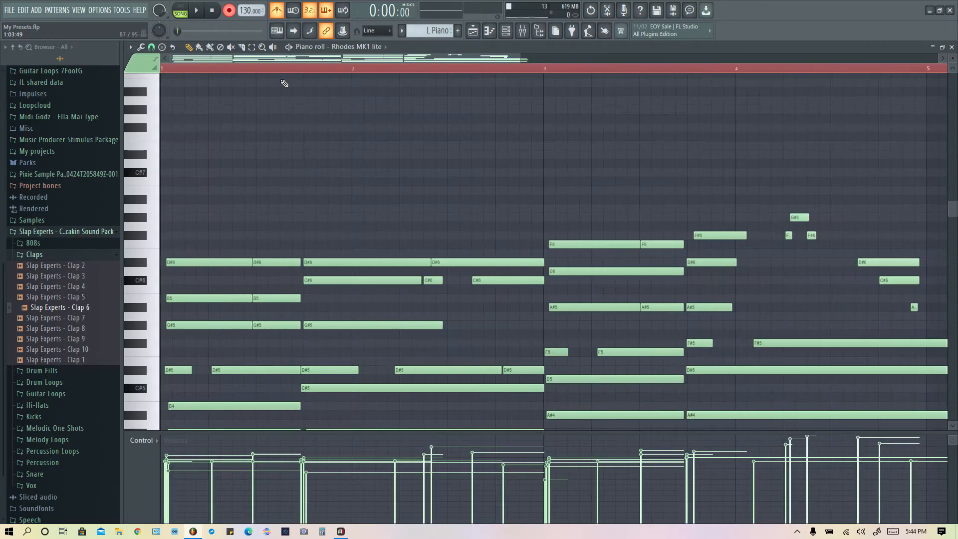
{"action": "key", "text": "ctrl+a"}
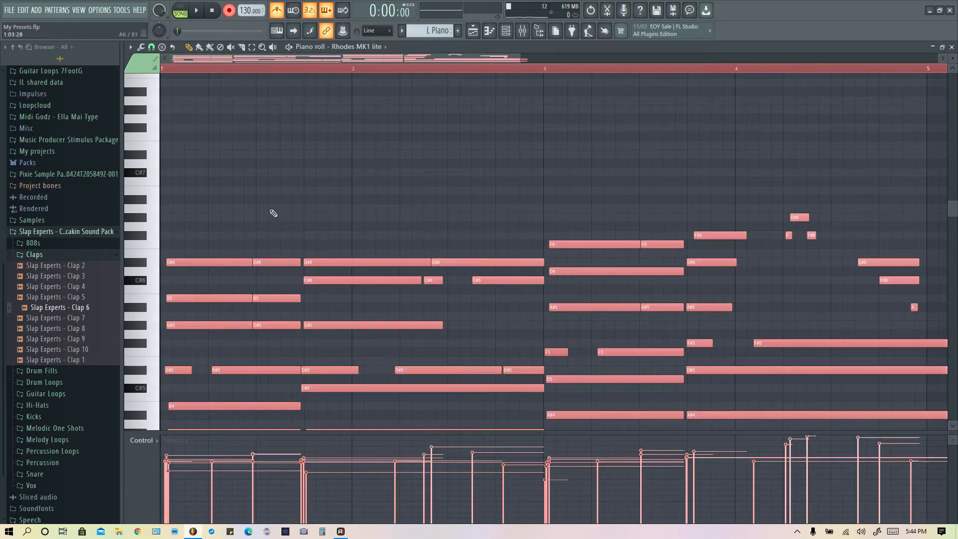
{"action": "left_click_drag", "start_coordinate": [198, 263], "coordinate": [195, 264]}
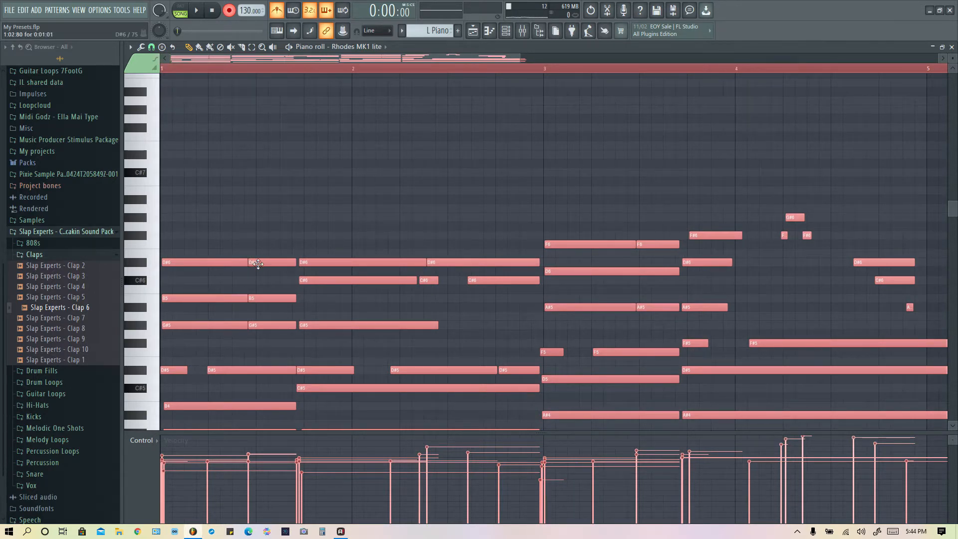
{"action": "scroll", "coordinate": [258, 263], "scroll_direction": "down", "scroll_amount": 4, "text": "ctrl"}
{"action": "scroll", "coordinate": [257, 275], "scroll_direction": "down", "scroll_amount": 3}
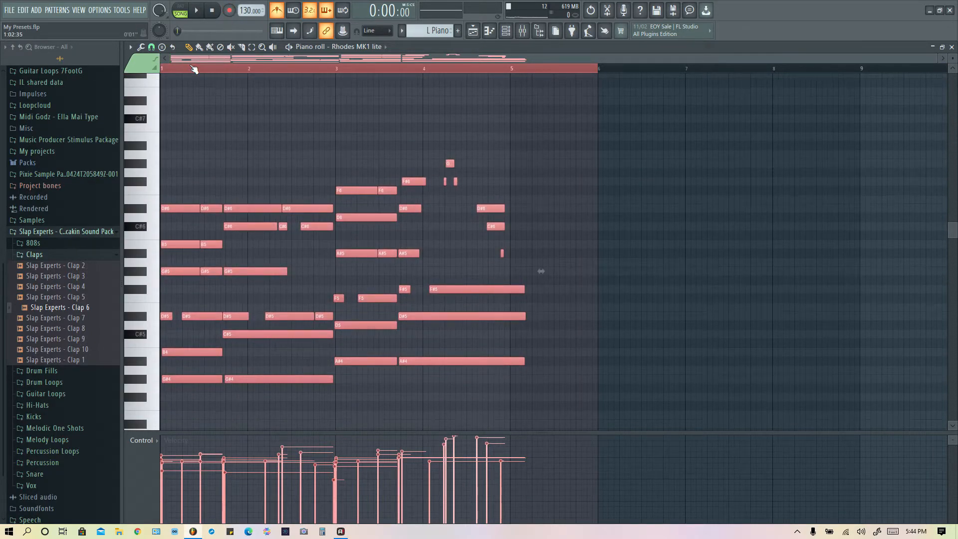
Play back the recorded phrase and shorten the final sustained notes to end at bar 5
{"action": "key", "text": "space"}
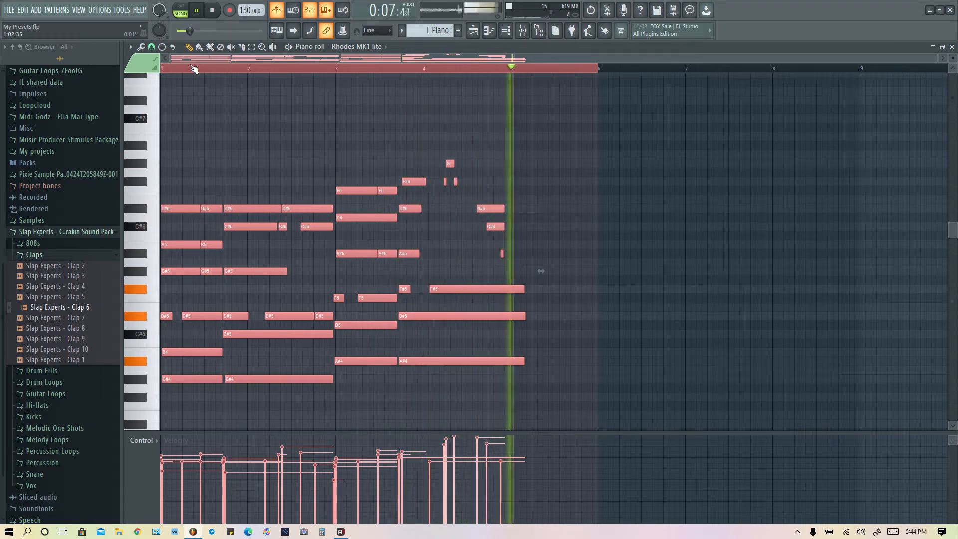
{"action": "key", "text": "space"}
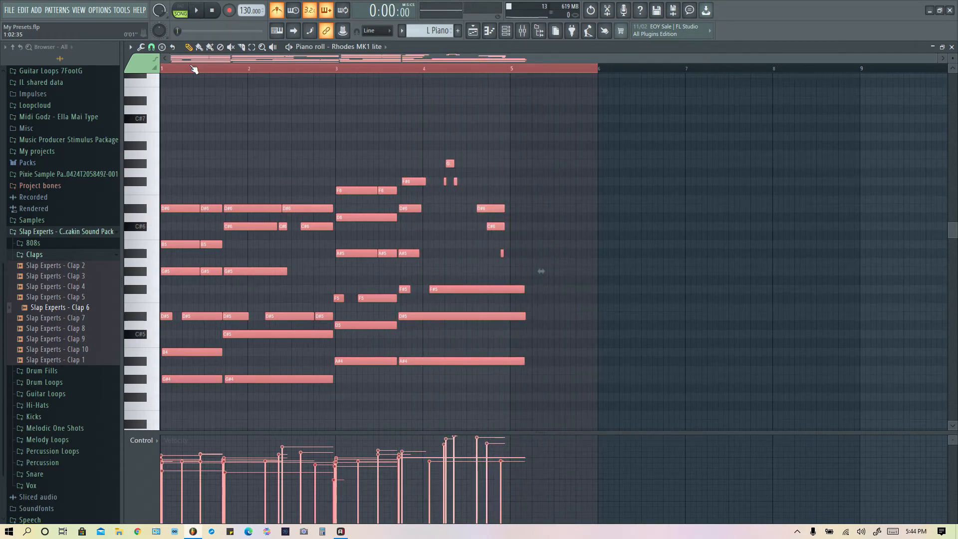
{"action": "left_click_drag", "start_coordinate": [537, 73], "coordinate": [511, 74]}
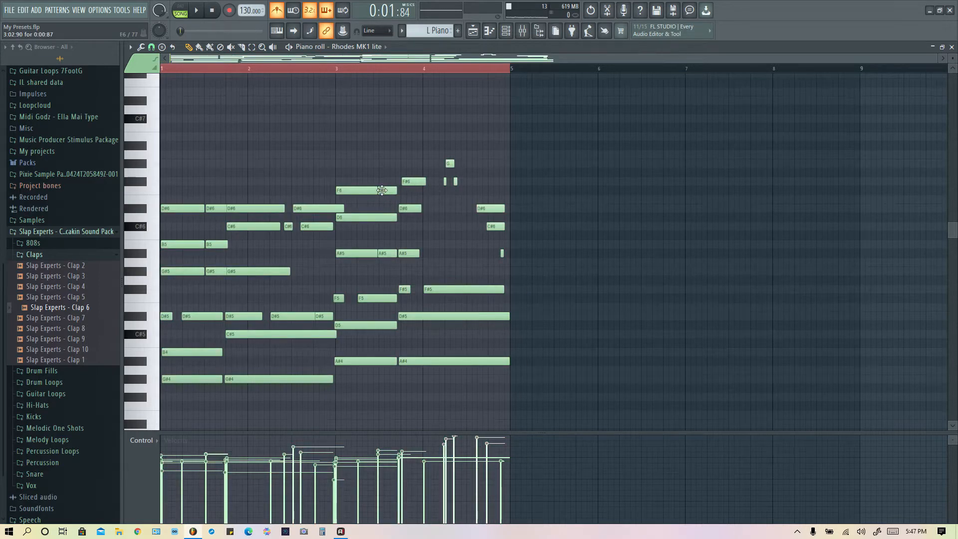
Nudge the second F6 and A#5 notes of bar 3 and the low F#5, D#5 and A#4 chord before bar 4 slightly later
{"action": "left_click_drag", "start_coordinate": [383, 192], "coordinate": [386, 194]}
{"action": "left_click_drag", "start_coordinate": [386, 253], "coordinate": [388, 252]}
{"action": "left_click_drag", "start_coordinate": [404, 292], "coordinate": [409, 317]}
{"action": "left_click_drag", "start_coordinate": [407, 358], "coordinate": [410, 360]}
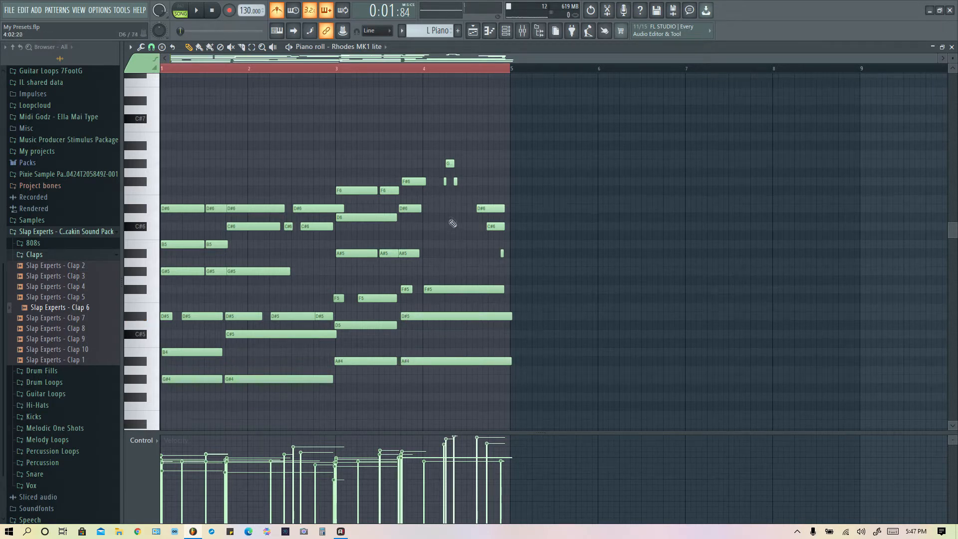
Audition the run of notes in bar 4 and the passage leading through bar 2 to check their timing
{"action": "left_click", "coordinate": [456, 70]}
{"action": "key", "text": "space"}
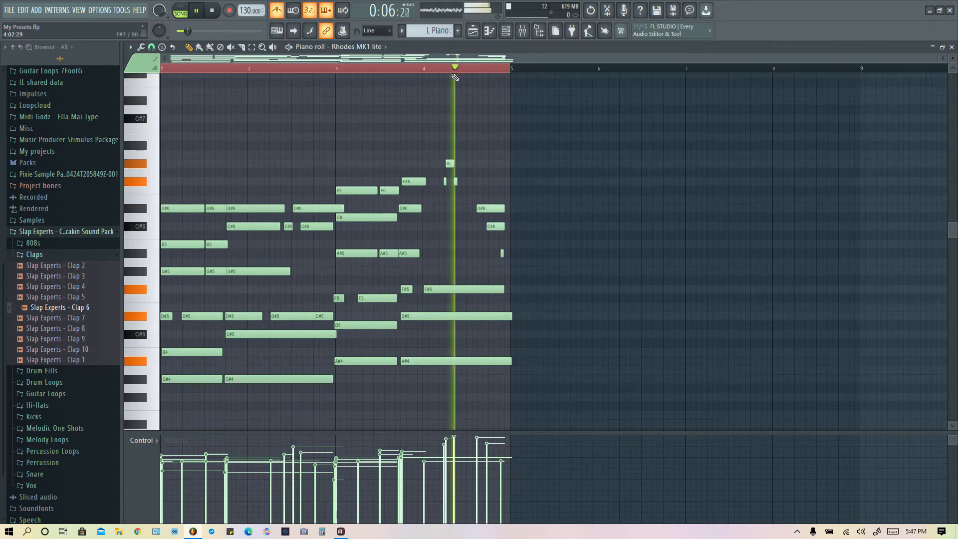
{"action": "key", "text": "space"}
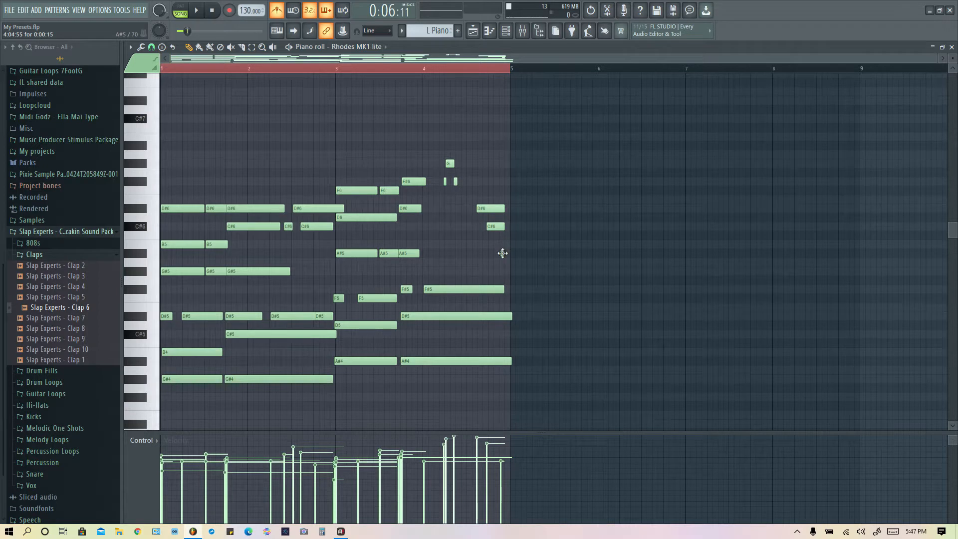
{"action": "key", "text": "space"}
{"action": "key", "text": "space"}
{"action": "key", "text": "space"}
{"action": "key", "text": "space"}
{"action": "left_click", "coordinate": [428, 69]}
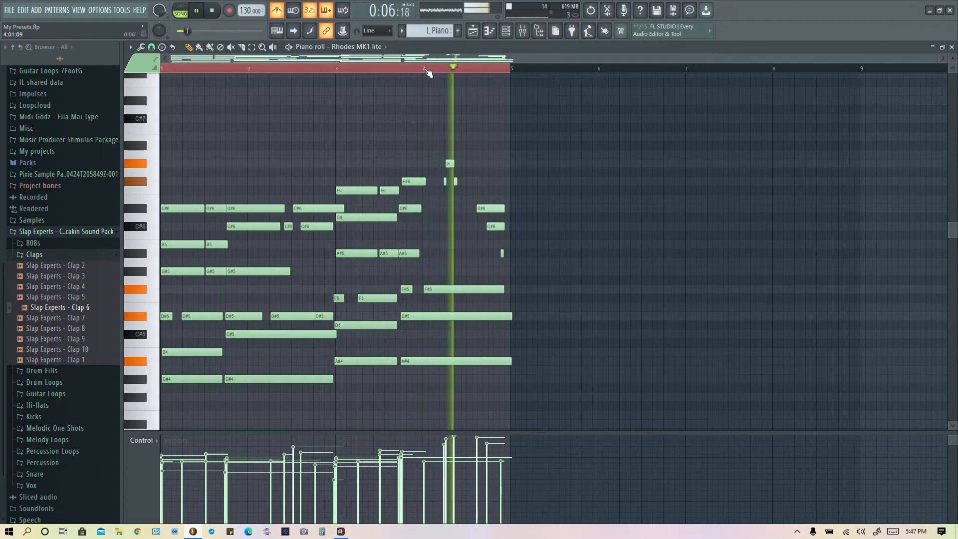
{"action": "key", "text": "space"}
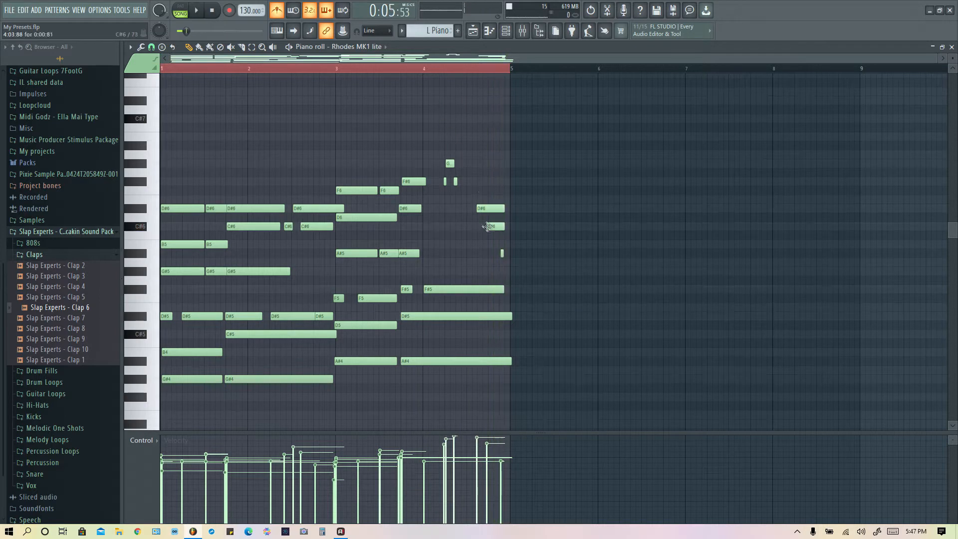
{"action": "left_click", "coordinate": [229, 70]}
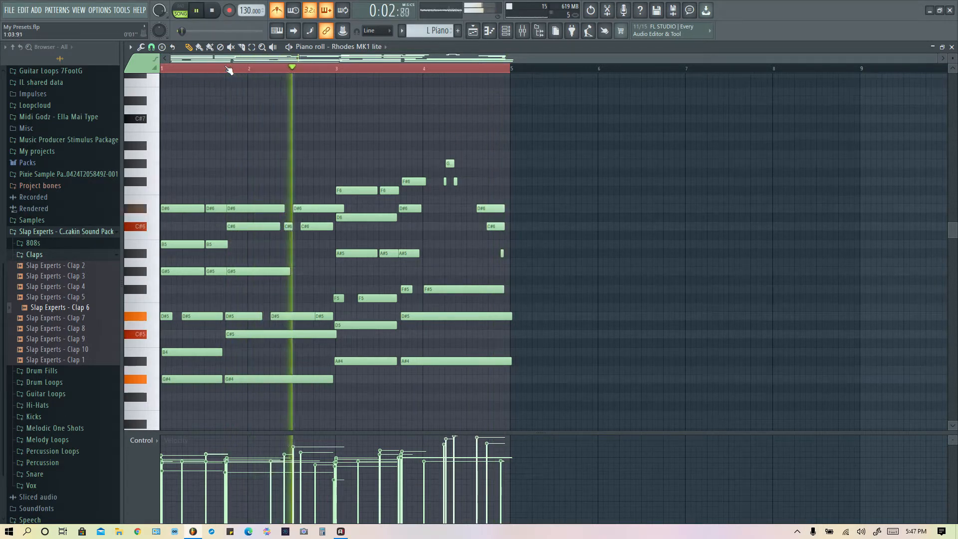
{"action": "key", "text": "space"}
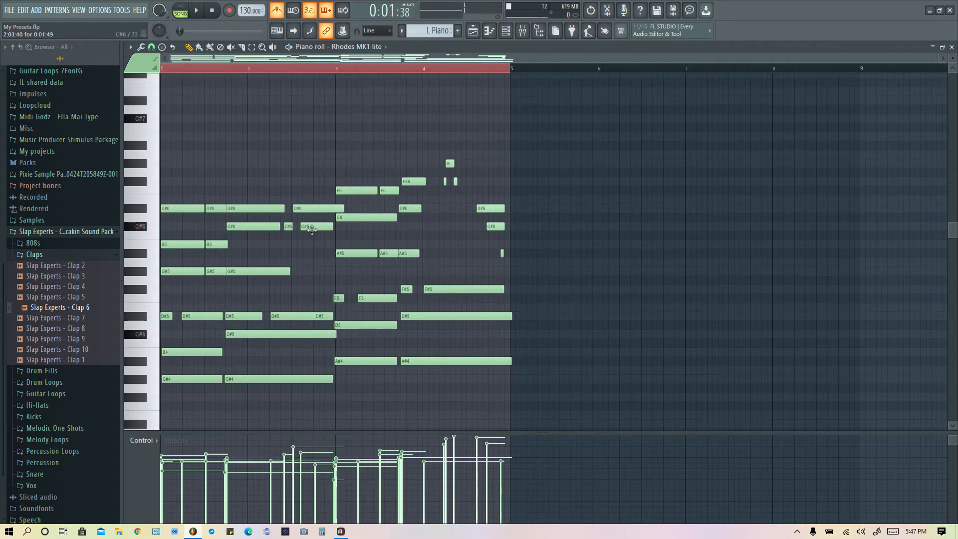
Try moving the last C#6 note in bar 2 slightly earlier and audition it
{"action": "left_click_drag", "start_coordinate": [311, 227], "coordinate": [308, 227]}
{"action": "key", "text": "space"}
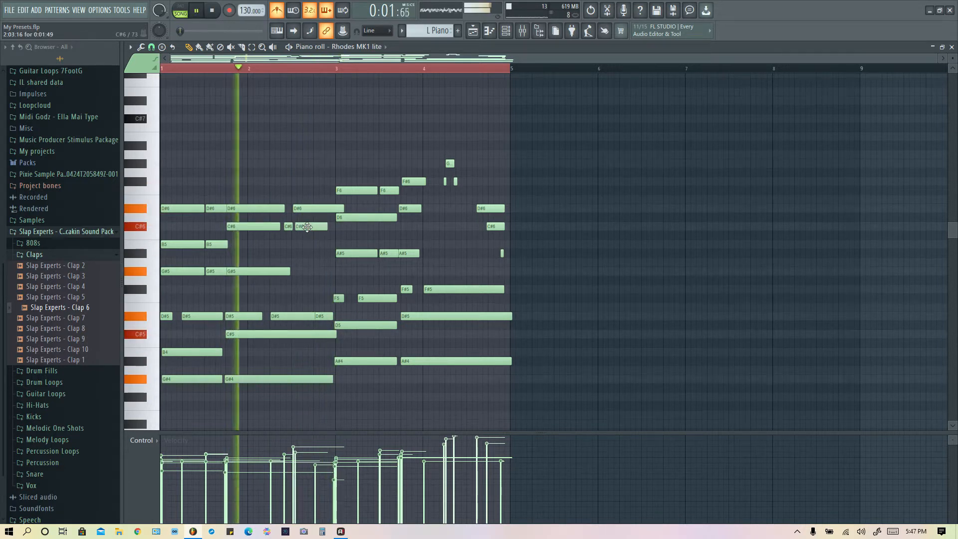
{"action": "key", "text": "space"}
{"action": "left_click_drag", "start_coordinate": [307, 227], "coordinate": [312, 227]}
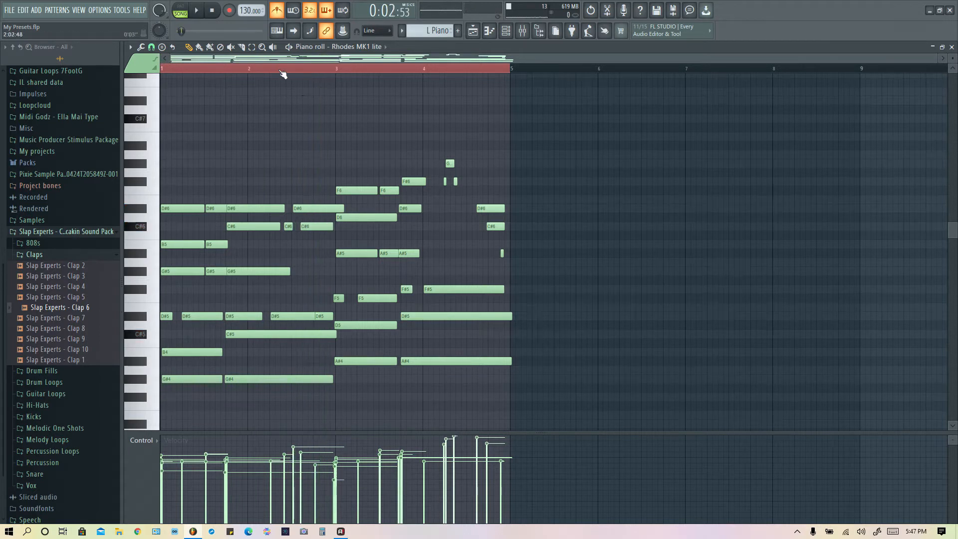
Nudge the last two C#6 notes in bar 2 slightly later and play the phrase through to the end
{"action": "left_click_drag", "start_coordinate": [282, 75], "coordinate": [282, 75]}
{"action": "left_click_drag", "start_coordinate": [289, 224], "coordinate": [310, 228]}
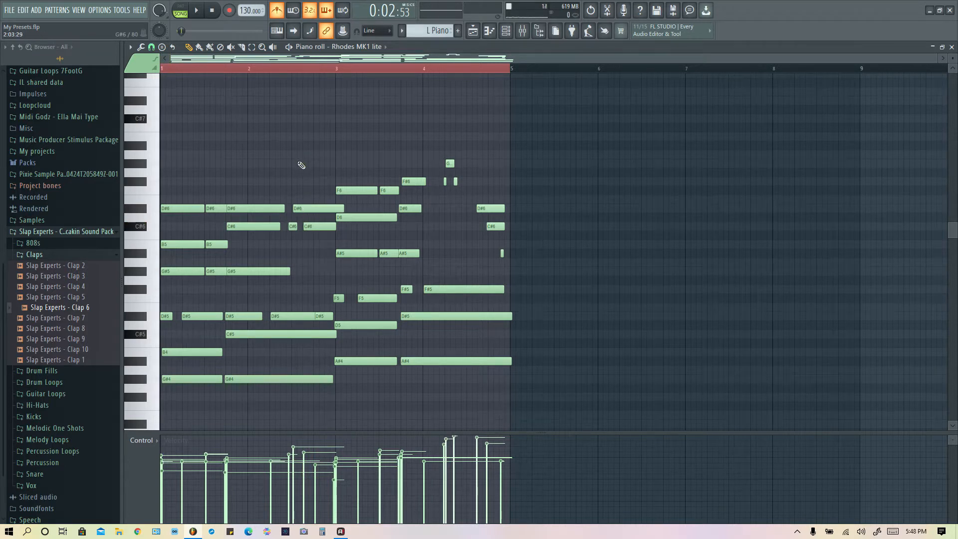
{"action": "key", "text": "space"}
{"action": "left_click", "coordinate": [239, 70]}
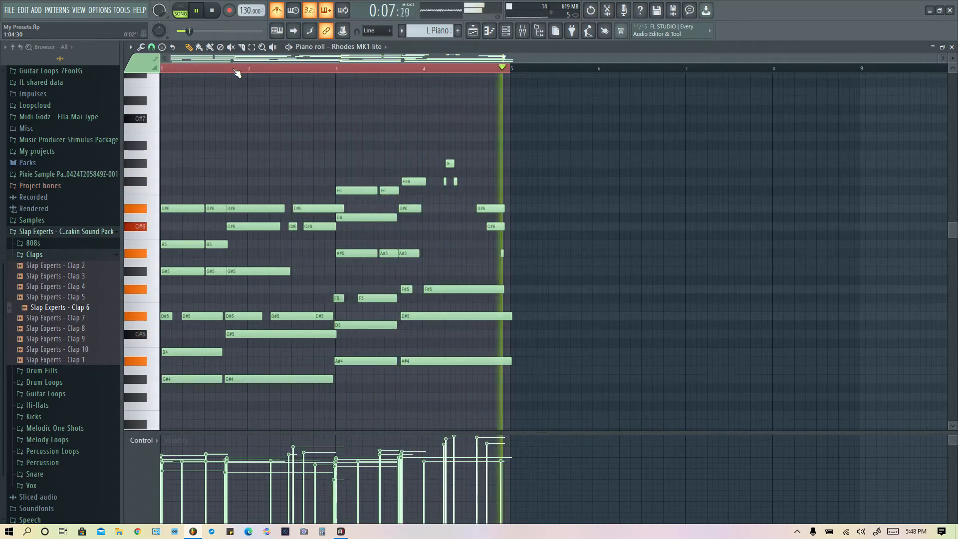
{"action": "key", "text": "space"}
Shorten the L Piano clip in the playlist to four bars, ending at bar 5, and play it from the start
{"action": "left_click", "coordinate": [474, 31]}
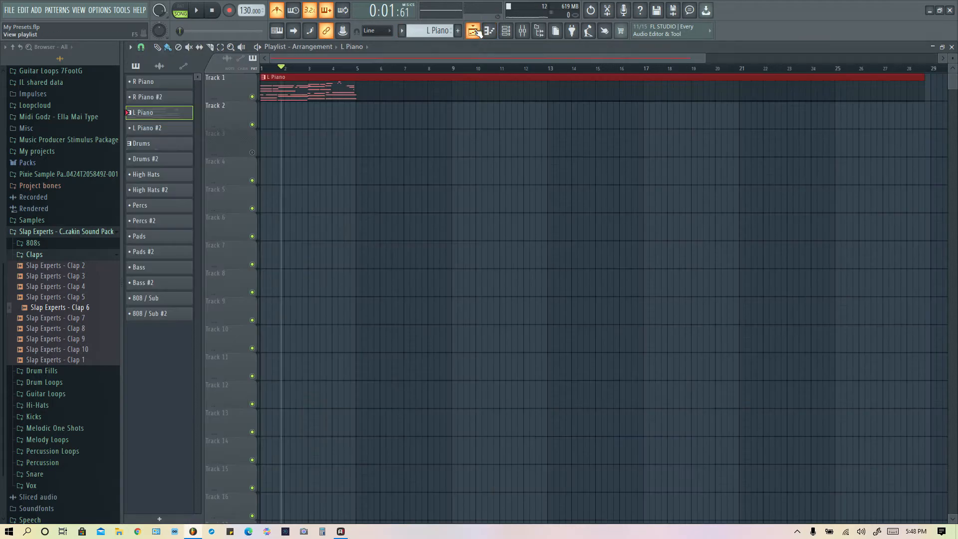
{"action": "left_click_drag", "start_coordinate": [917, 77], "coordinate": [350, 107]}
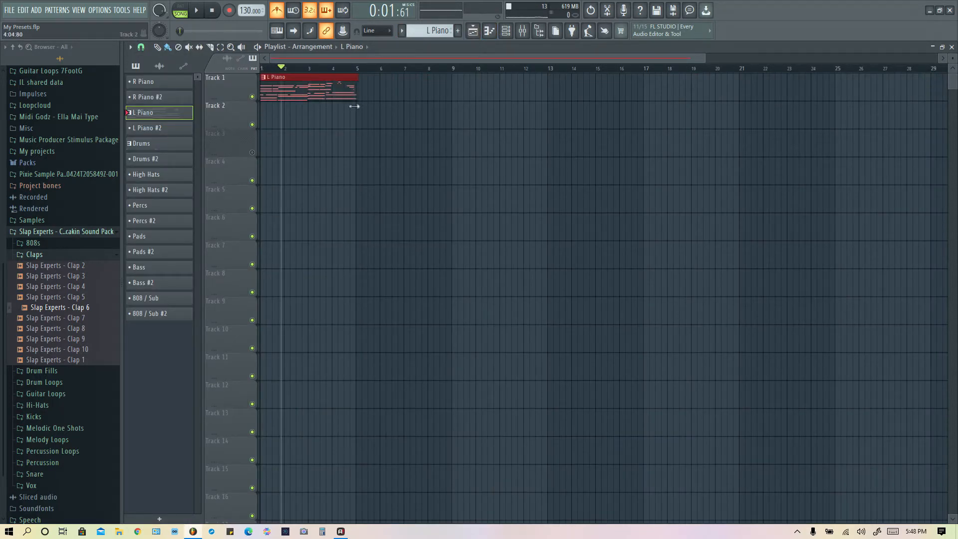
{"action": "left_click_drag", "start_coordinate": [353, 105], "coordinate": [356, 108]}
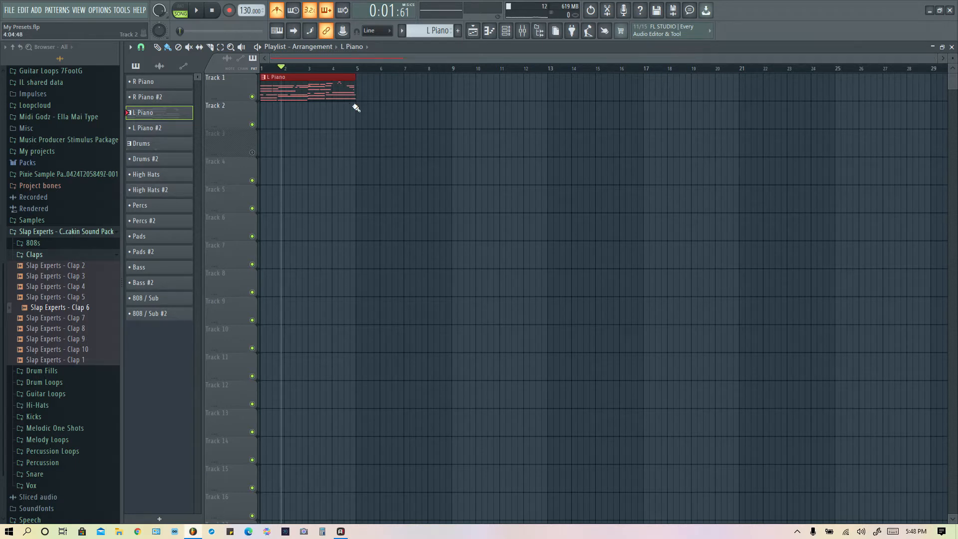
{"action": "key", "text": "space"}
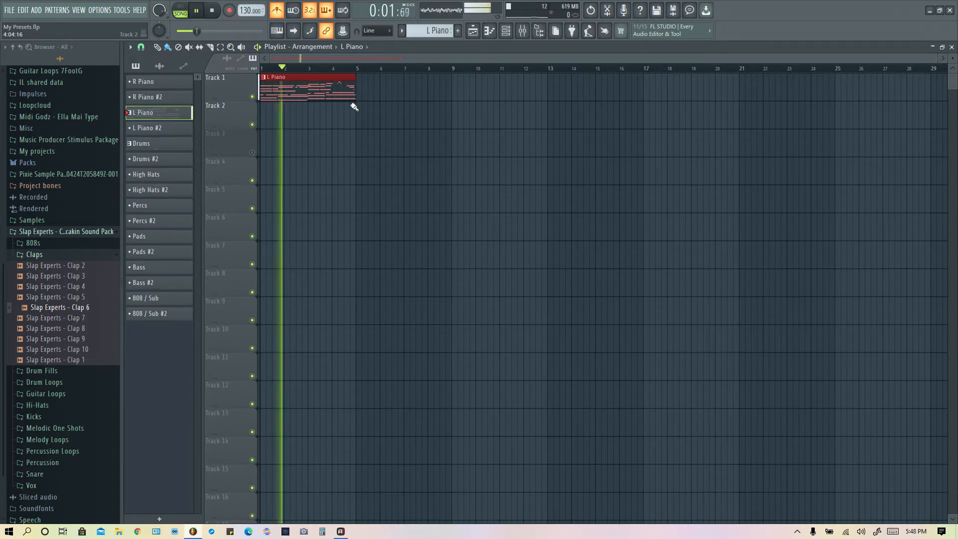
{"action": "left_click", "coordinate": [263, 68]}
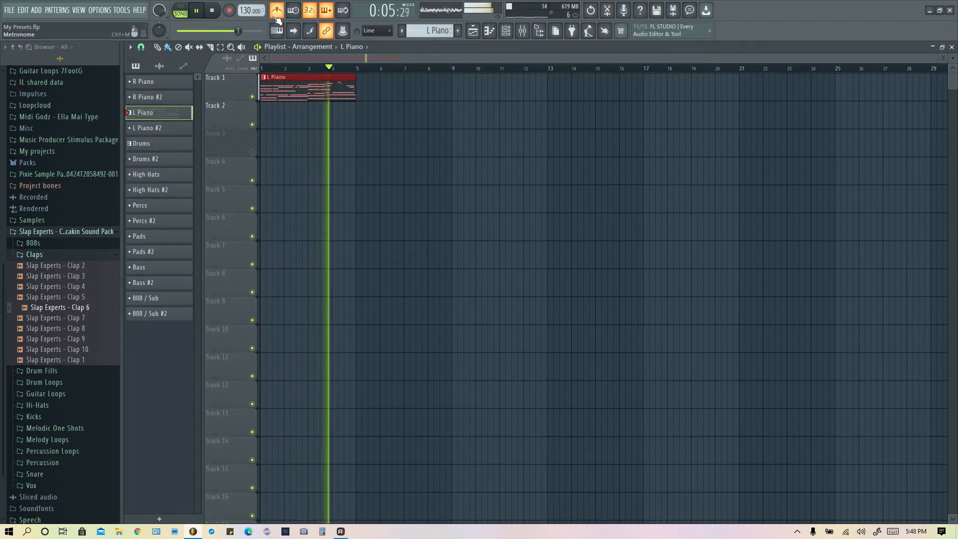
{"action": "key", "text": "space"}
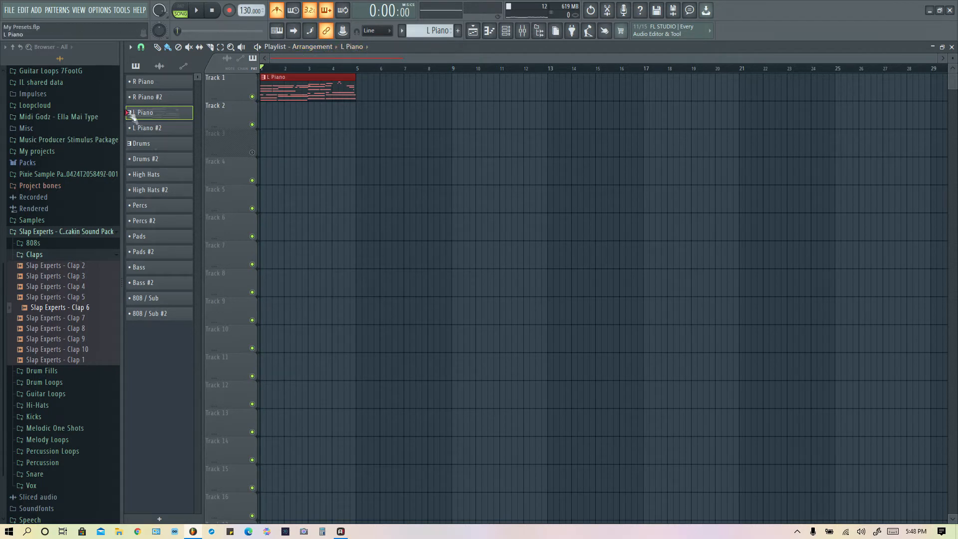
Place the L Piano #2 pattern at the start of Track 2 and extend its clip to four bars
{"action": "left_click_drag", "start_coordinate": [139, 130], "coordinate": [269, 103]}
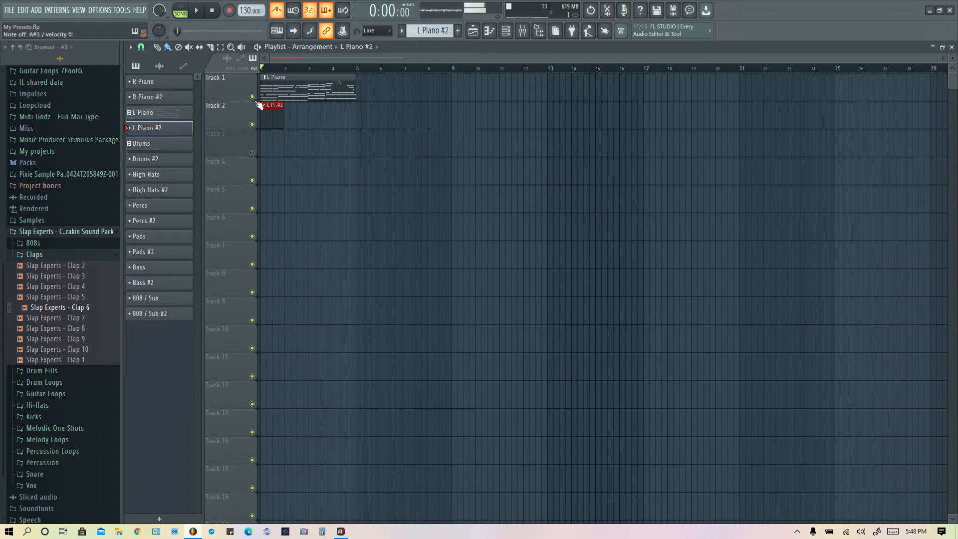
{"action": "left_click_drag", "start_coordinate": [284, 106], "coordinate": [354, 106]}
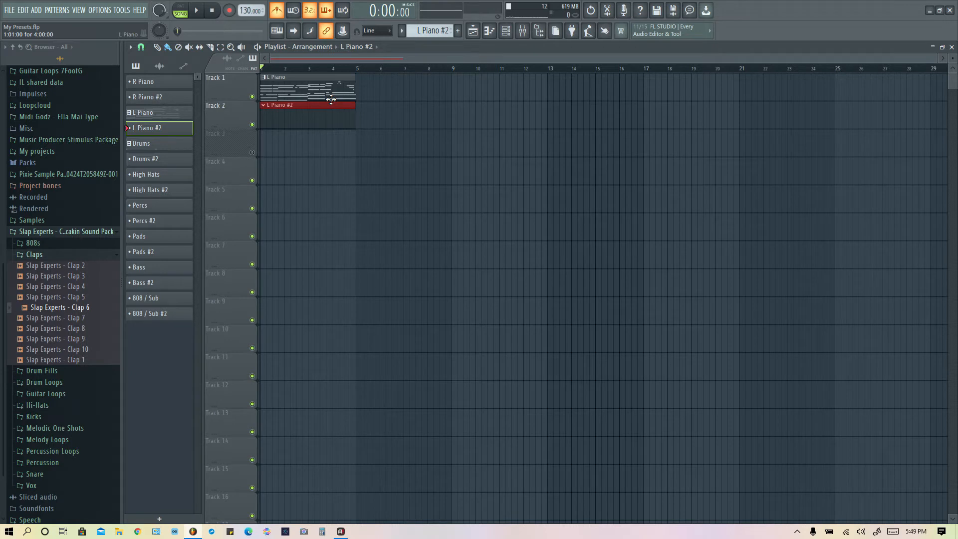
Lower the band 1 high-pass cutoff to 20 Hz in Fruity parametric EQ 2 on the Piano mixer track while L Piano plays
{"action": "left_click", "coordinate": [521, 31]}
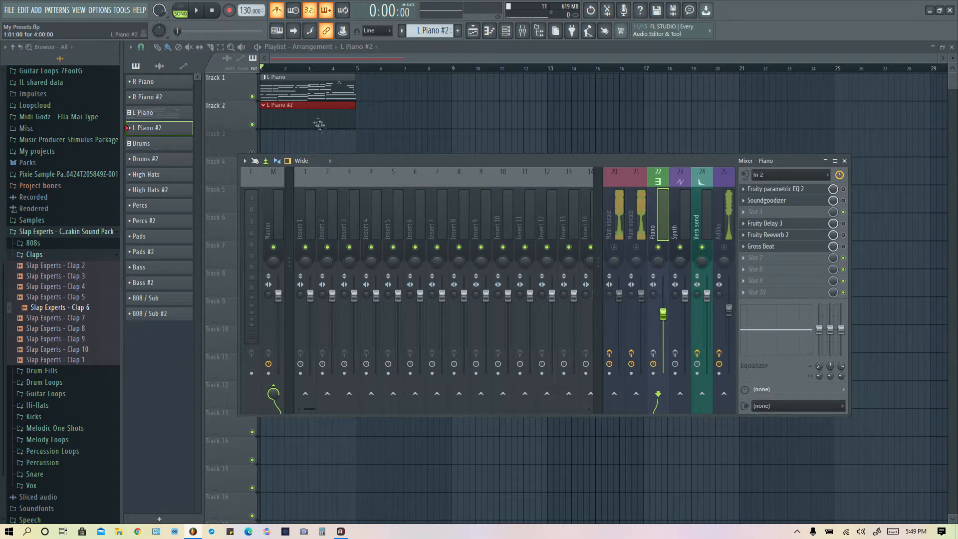
{"action": "left_click", "coordinate": [303, 82]}
{"action": "left_click", "coordinate": [507, 32]}
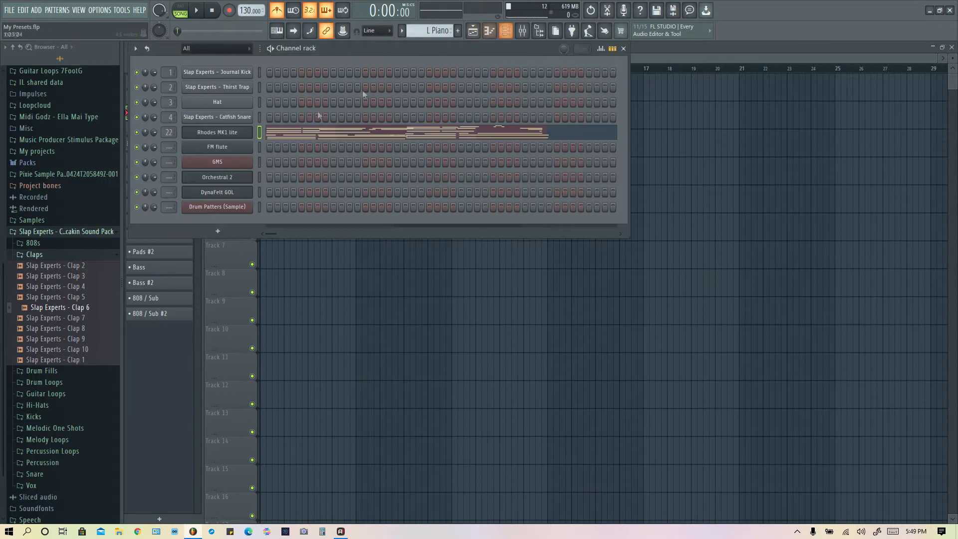
{"action": "left_click", "coordinate": [524, 32]}
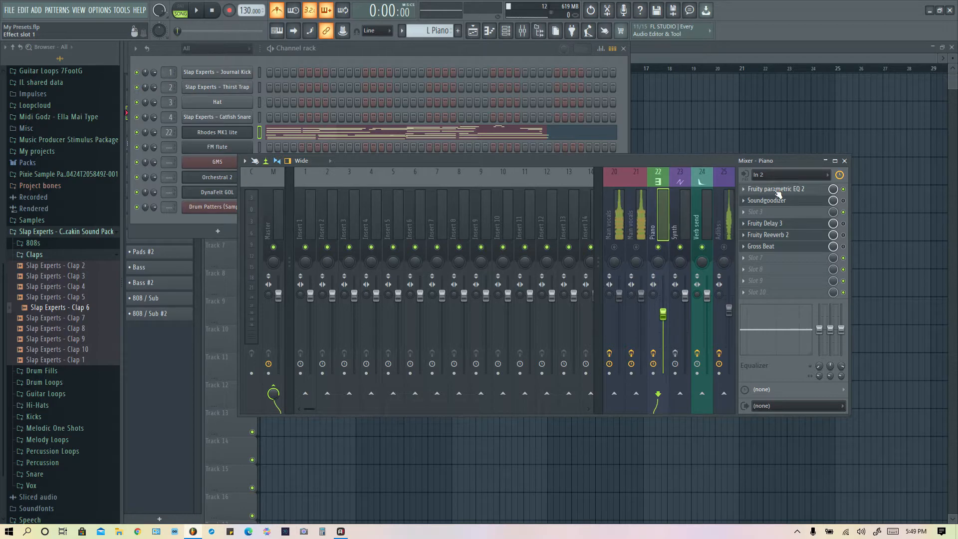
{"action": "left_click", "coordinate": [780, 193]}
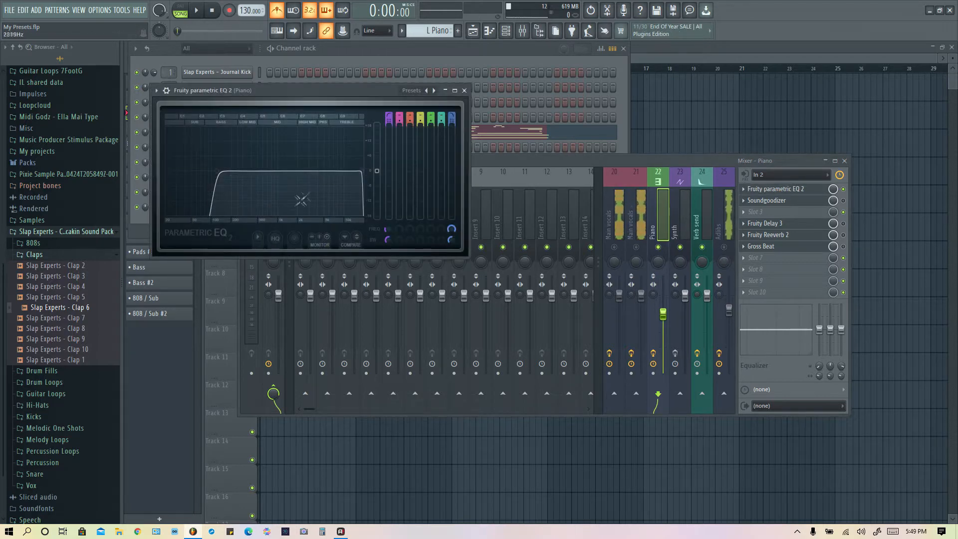
{"action": "key", "text": "space"}
{"action": "left_click_drag", "start_coordinate": [250, 178], "coordinate": [162, 158]}
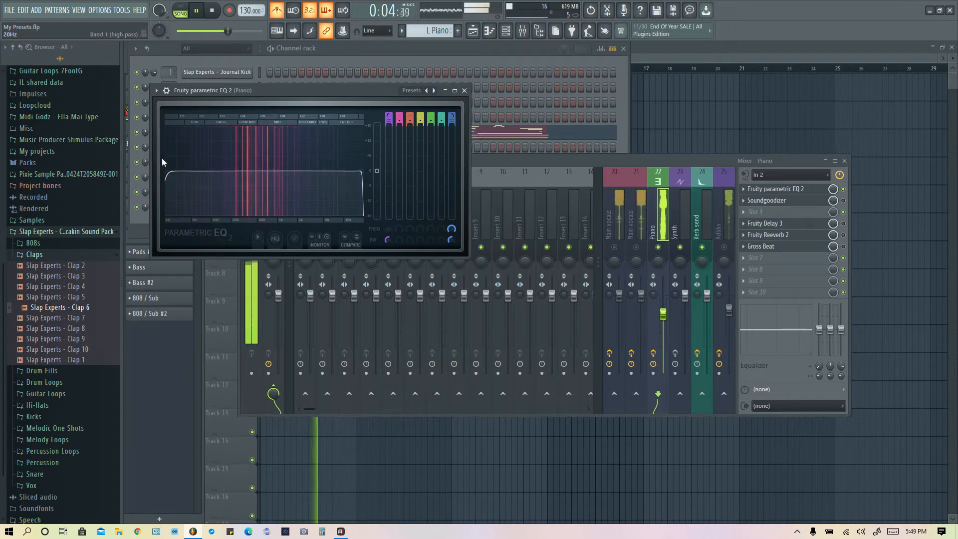
Lower the Piano mixer track's fader and narrow its EQ with a raised high-pass cutoff and a low-pass cutoff near 1190 Hz
{"action": "left_click", "coordinate": [664, 314]}
{"action": "left_click_drag", "start_coordinate": [664, 313], "coordinate": [664, 337]}
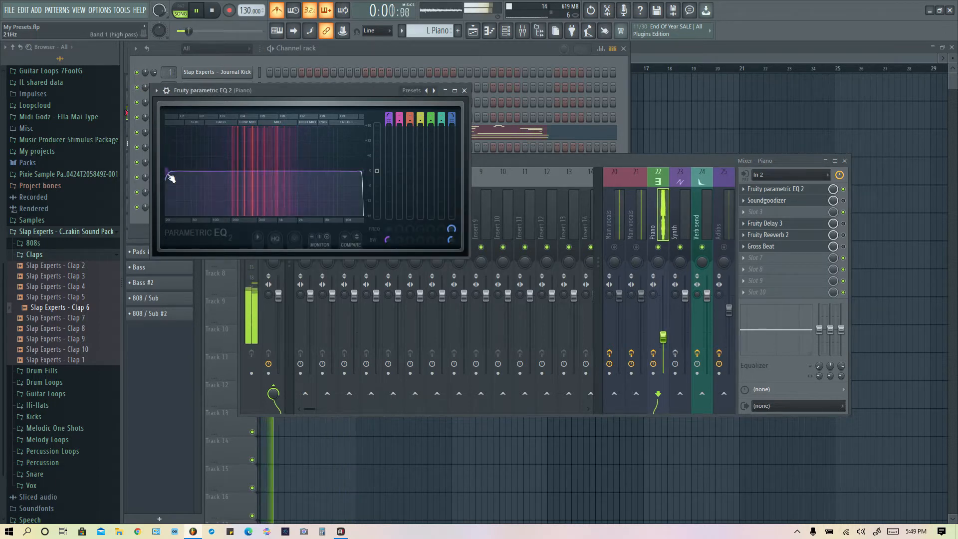
{"action": "left_click_drag", "start_coordinate": [366, 176], "coordinate": [299, 171]}
{"action": "left_click_drag", "start_coordinate": [162, 174], "coordinate": [213, 172]}
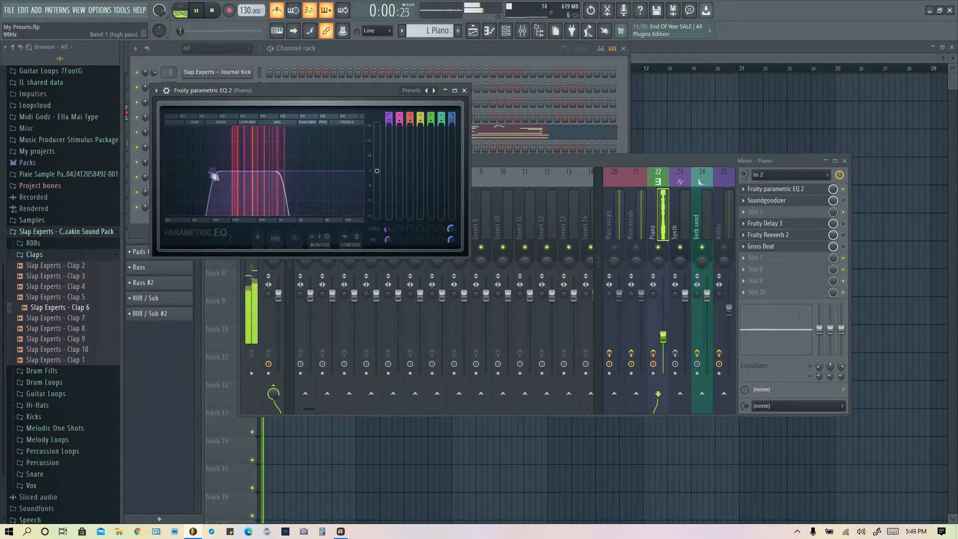
{"action": "left_click_drag", "start_coordinate": [218, 175], "coordinate": [226, 174]}
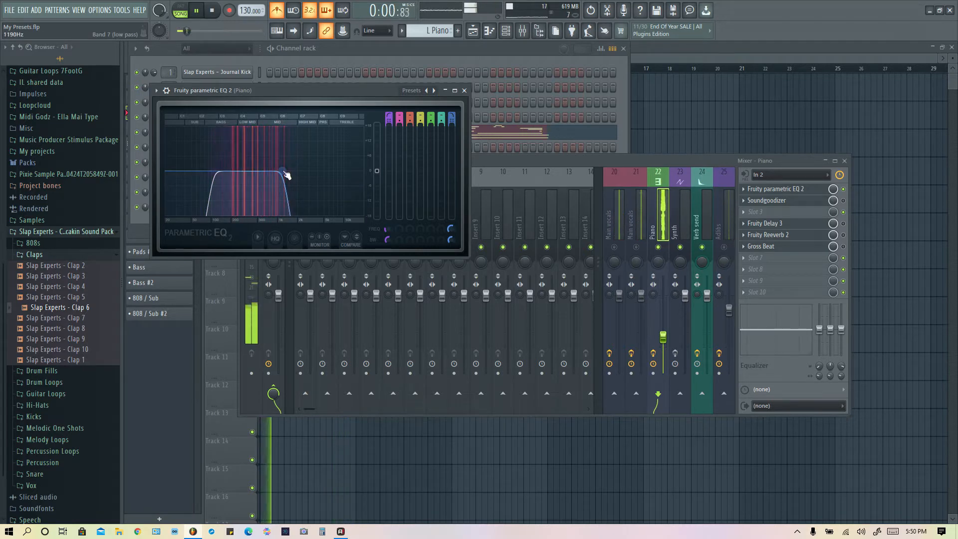
Stop the L Piano #2 recording and play both piano clips from the start of the playlist
{"action": "left_click", "coordinate": [352, 45]}
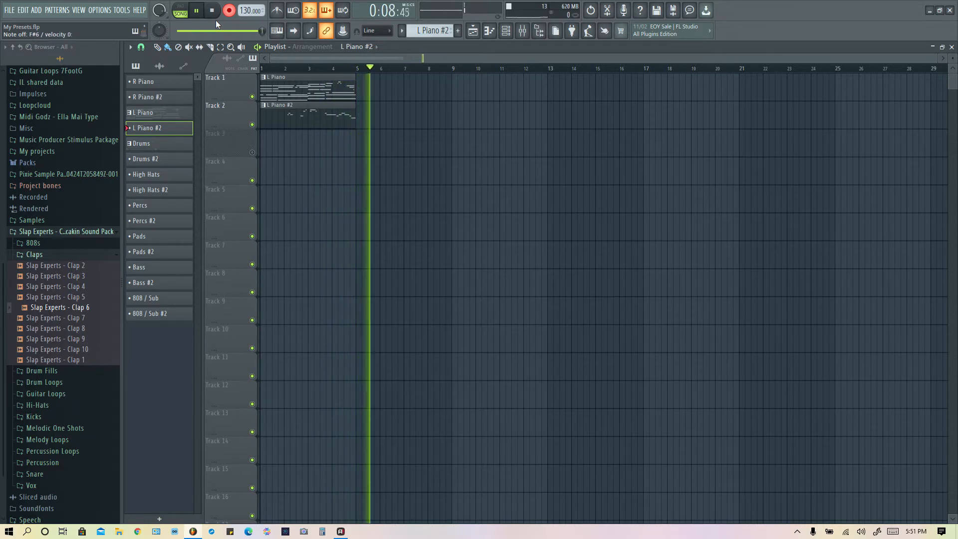
{"action": "key", "text": "space"}
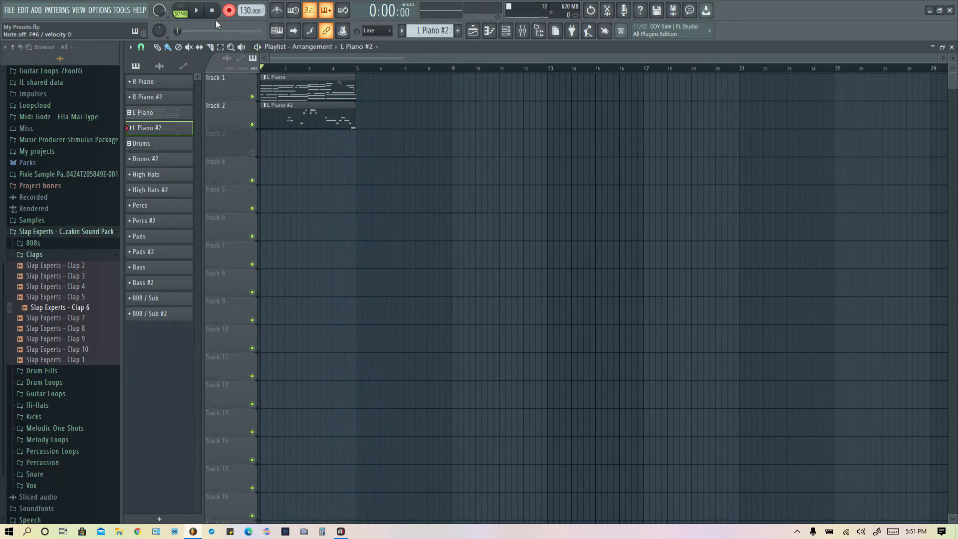
{"action": "key", "text": "space"}
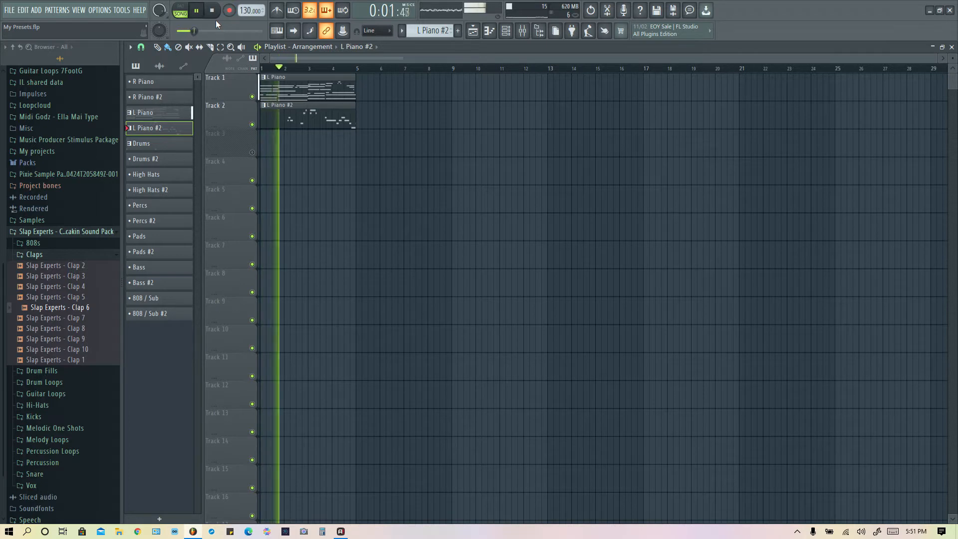
Raise the band 7 low-pass cutoff in Fruity parametric EQ 2 on the Piano mixer track and close the plugin and mixer
{"action": "left_click", "coordinate": [523, 31]}
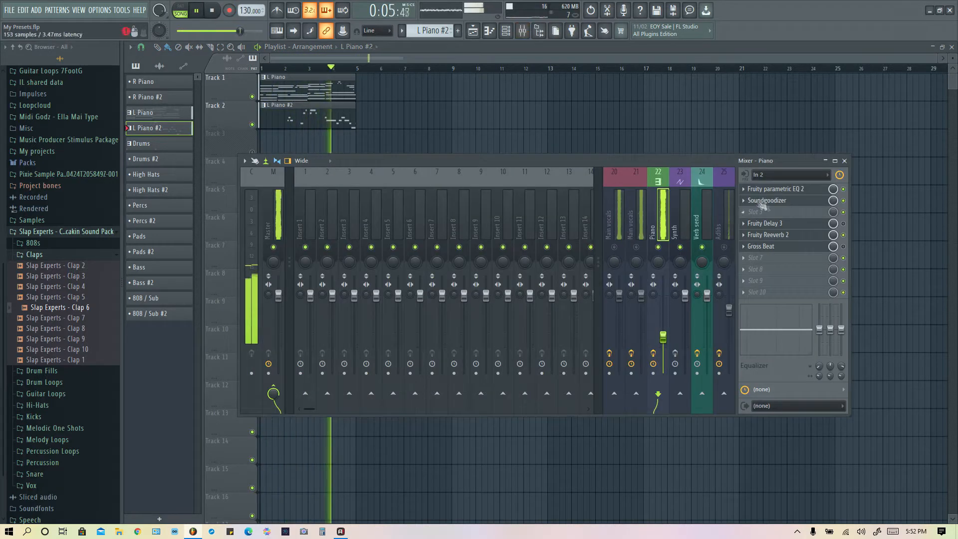
{"action": "left_click", "coordinate": [768, 189]}
{"action": "left_click_drag", "start_coordinate": [300, 171], "coordinate": [311, 171]}
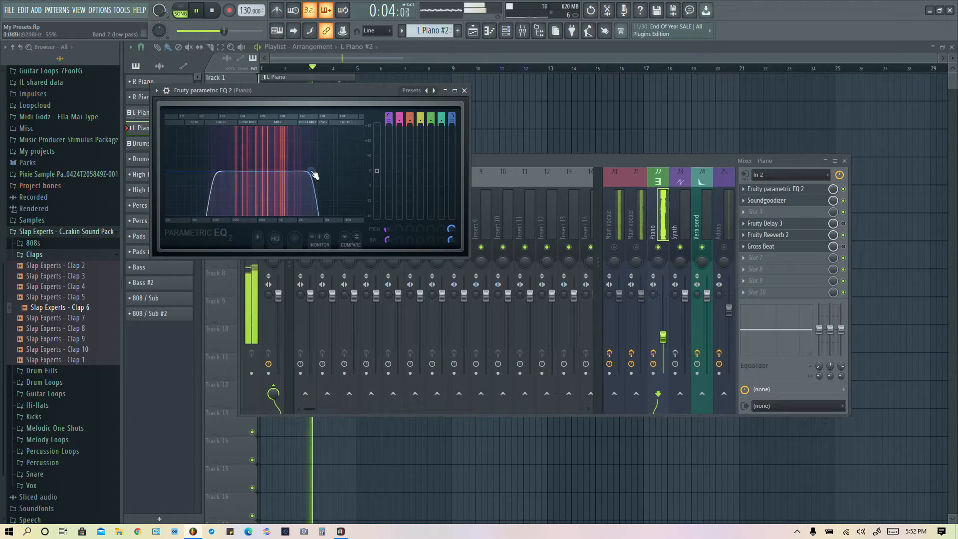
{"action": "key", "text": "F12"}
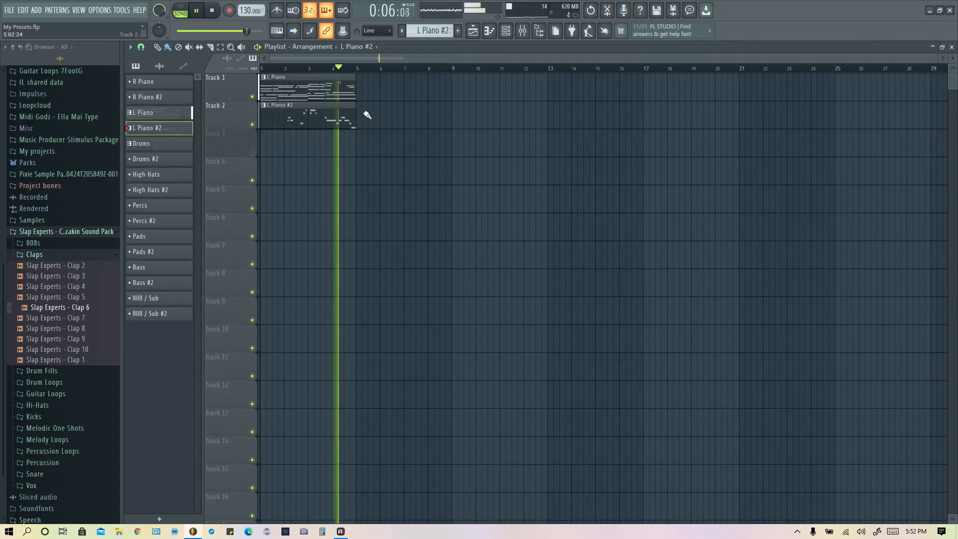
Delete the F#6 note starting at bar 5 in the L Piano #2 pattern and stop playback
{"action": "double_click", "coordinate": [302, 110]}
{"action": "left_click_drag", "start_coordinate": [301, 59], "coordinate": [205, 58]}
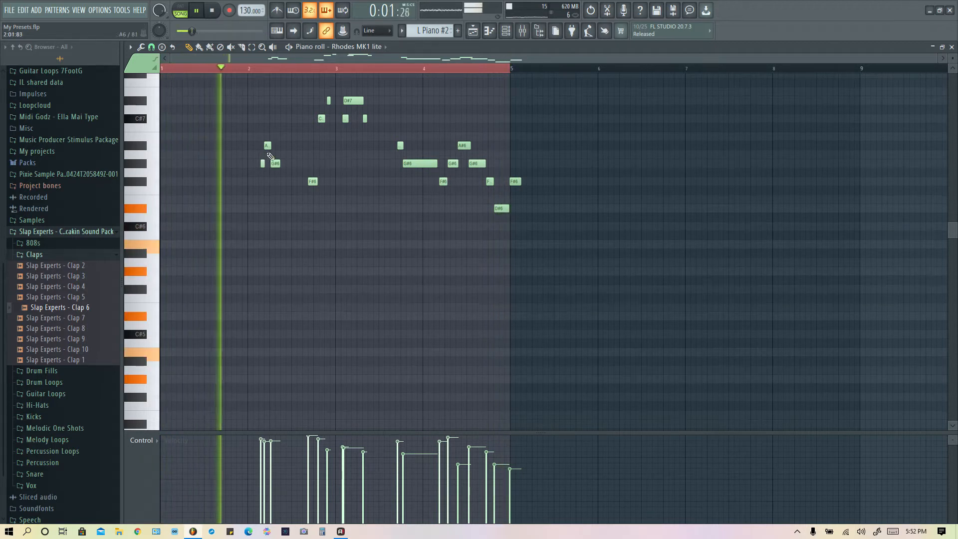
{"action": "right_click", "coordinate": [515, 181]}
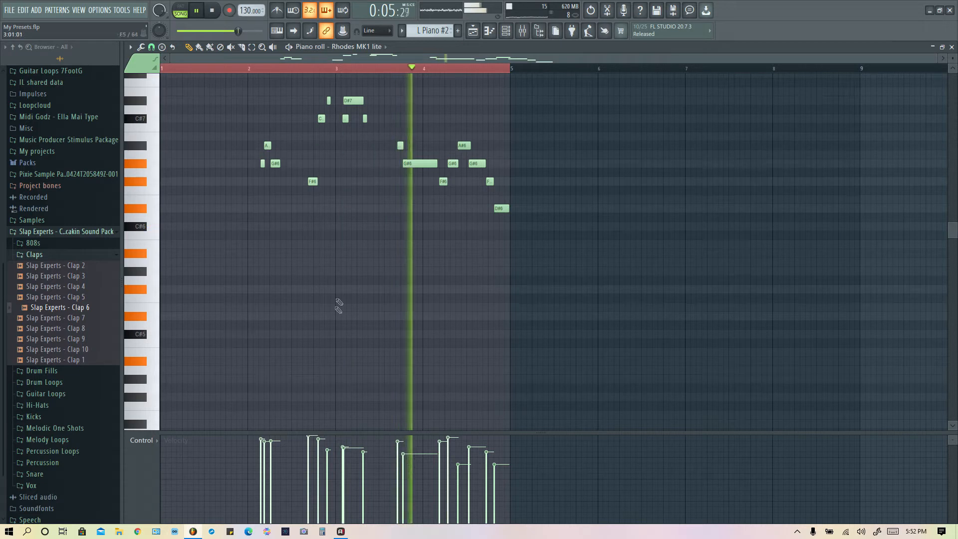
{"action": "key", "text": "space"}
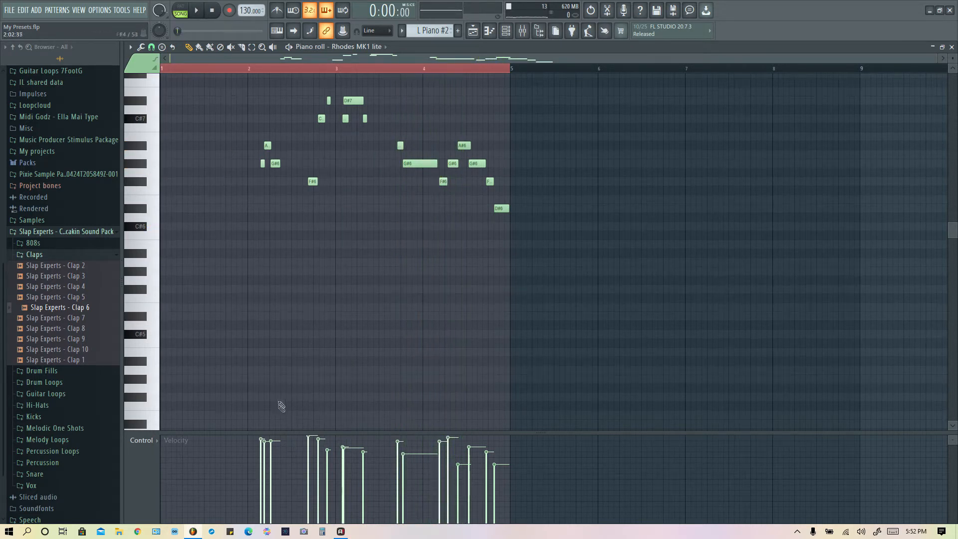
Even out the velocities of all L Piano #2 notes, raise them to maximum and play the result
{"action": "key", "text": "ctrl+a"}
{"action": "scroll", "coordinate": [315, 197], "scroll_direction": "up", "scroll_amount": 1}
{"action": "scroll", "coordinate": [314, 204], "scroll_direction": "down", "scroll_amount": 2}
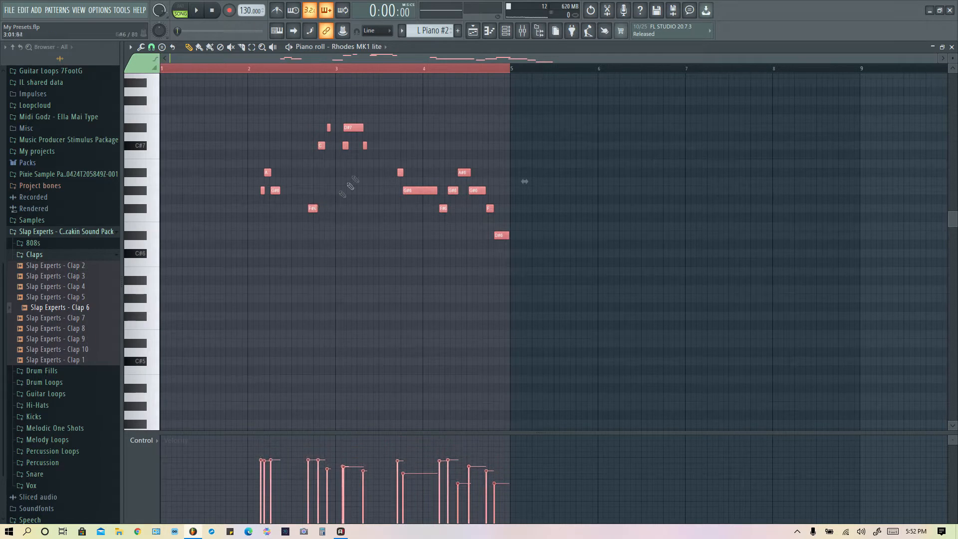
{"action": "scroll", "coordinate": [326, 206], "scroll_direction": "down", "scroll_amount": 1}
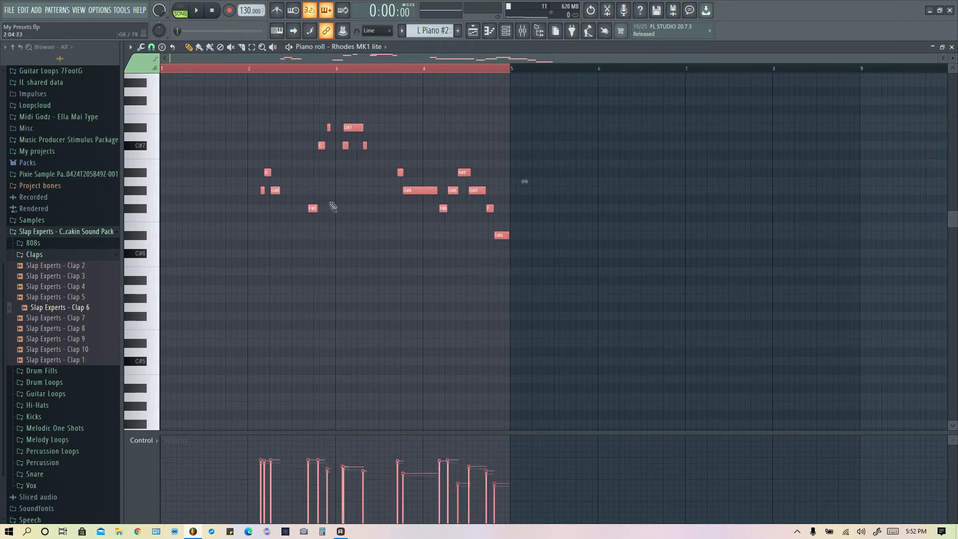
{"action": "scroll", "coordinate": [319, 170], "scroll_direction": "up", "scroll_amount": 5}
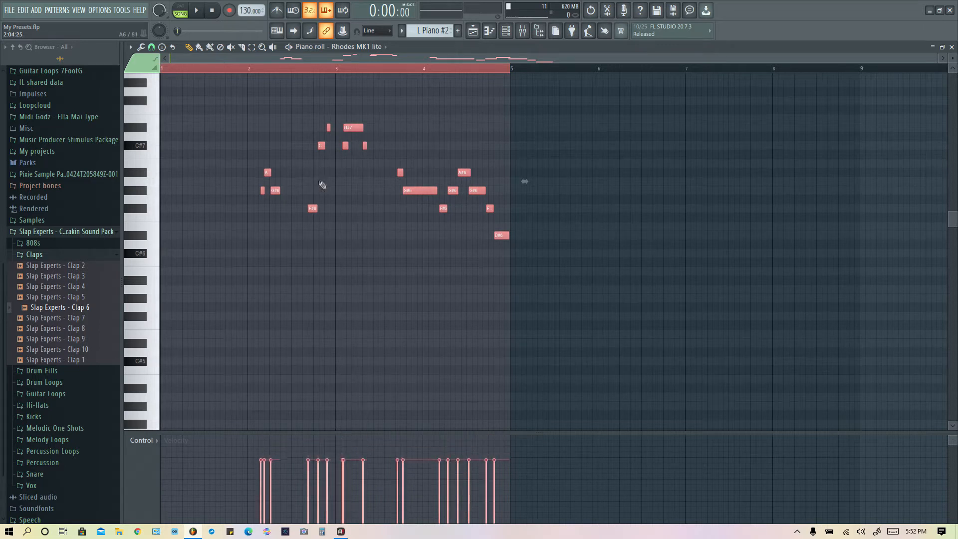
{"action": "scroll", "coordinate": [324, 195], "scroll_direction": "down", "scroll_amount": 3}
{"action": "scroll", "coordinate": [327, 207], "scroll_direction": "up", "scroll_amount": 2}
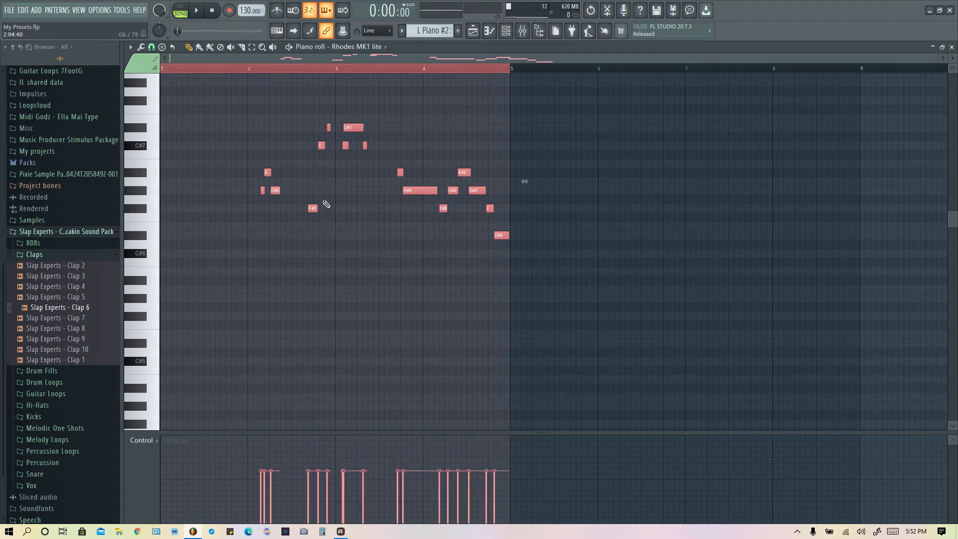
{"action": "scroll", "coordinate": [292, 369], "scroll_direction": "up", "scroll_amount": 3}
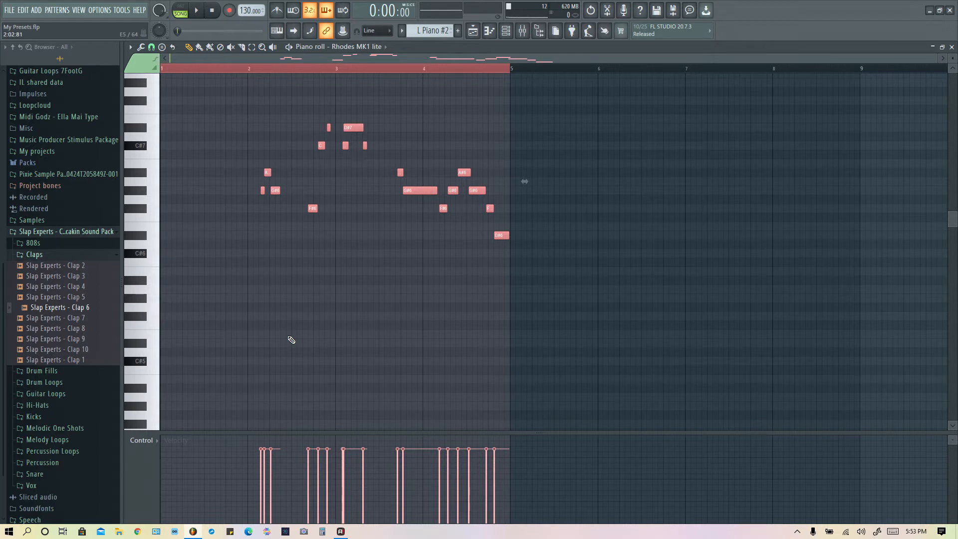
{"action": "key", "text": "space"}
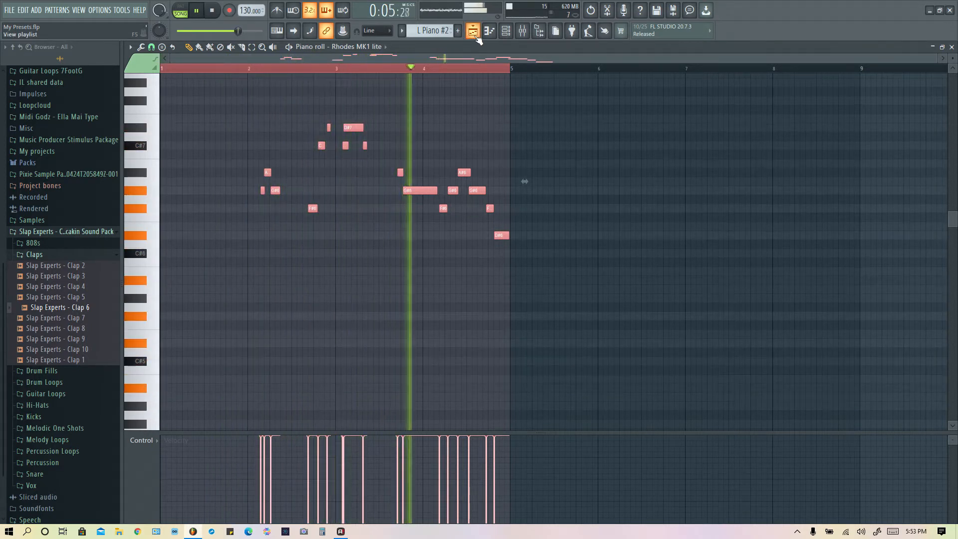
Delete the short melody notes F#6, G#6, D#6, C#6 and A#5 from bar 4 of the L Piano pattern
{"action": "left_click", "coordinate": [477, 38]}
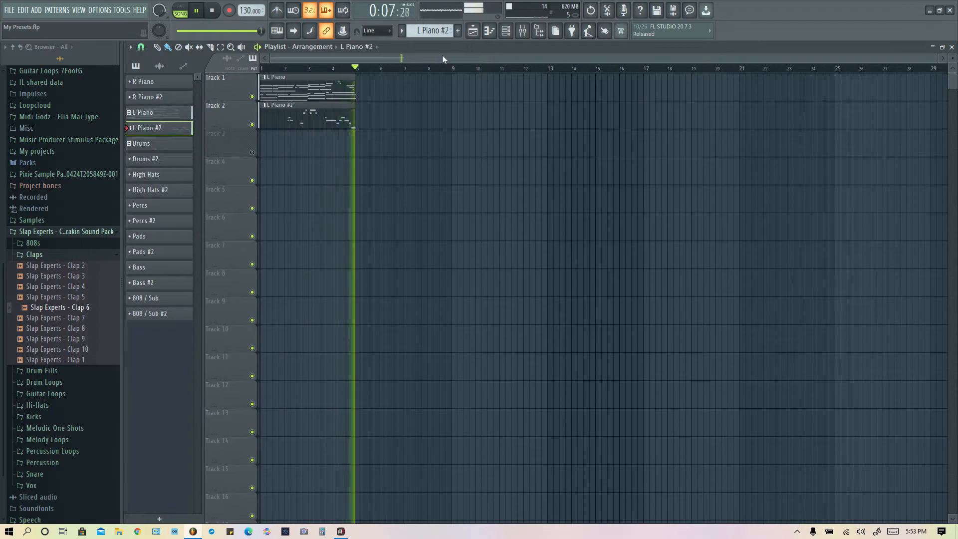
{"action": "double_click", "coordinate": [319, 90]}
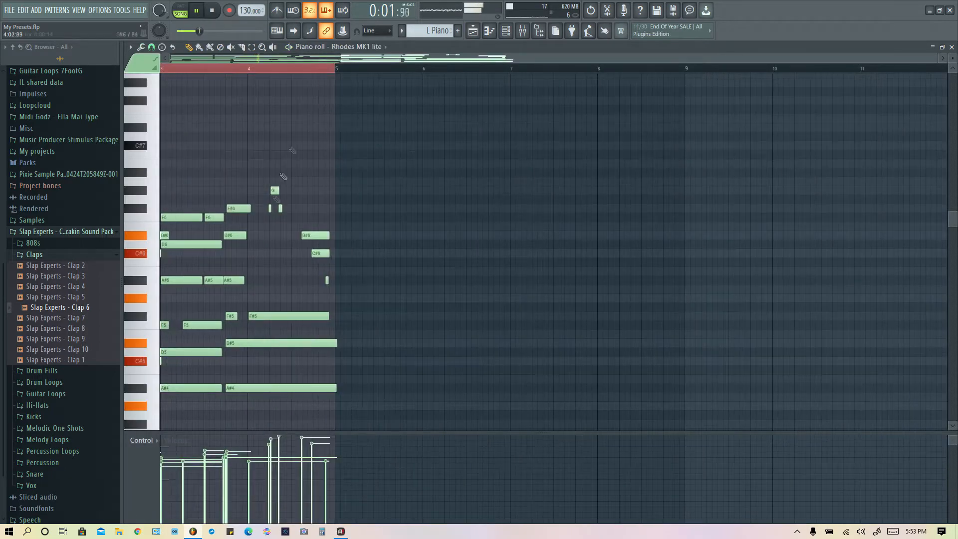
{"action": "right_click", "coordinate": [308, 237]}
{"action": "right_click", "coordinate": [327, 280]}
{"action": "right_click", "coordinate": [318, 253]}
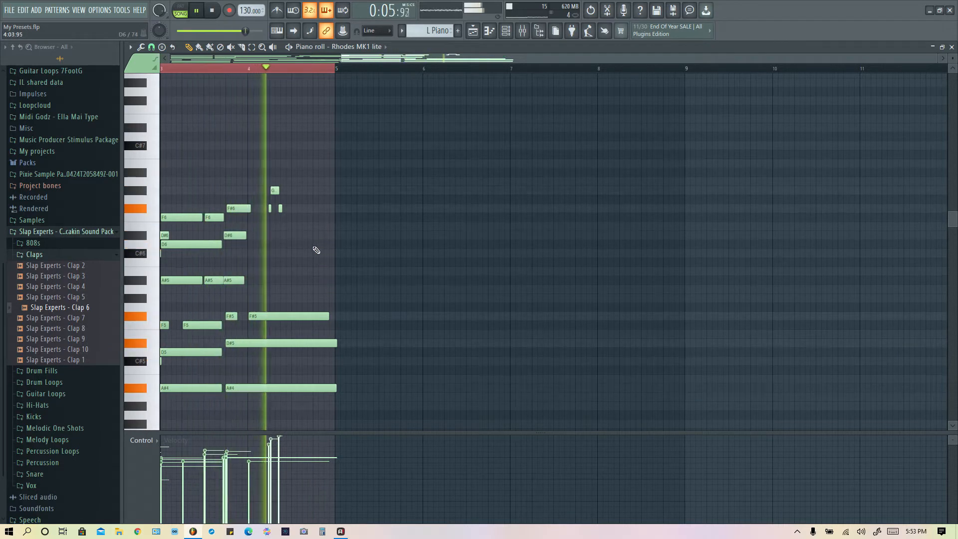
{"action": "right_click", "coordinate": [274, 191]}
{"action": "right_click", "coordinate": [270, 208]}
{"action": "right_click", "coordinate": [280, 208]}
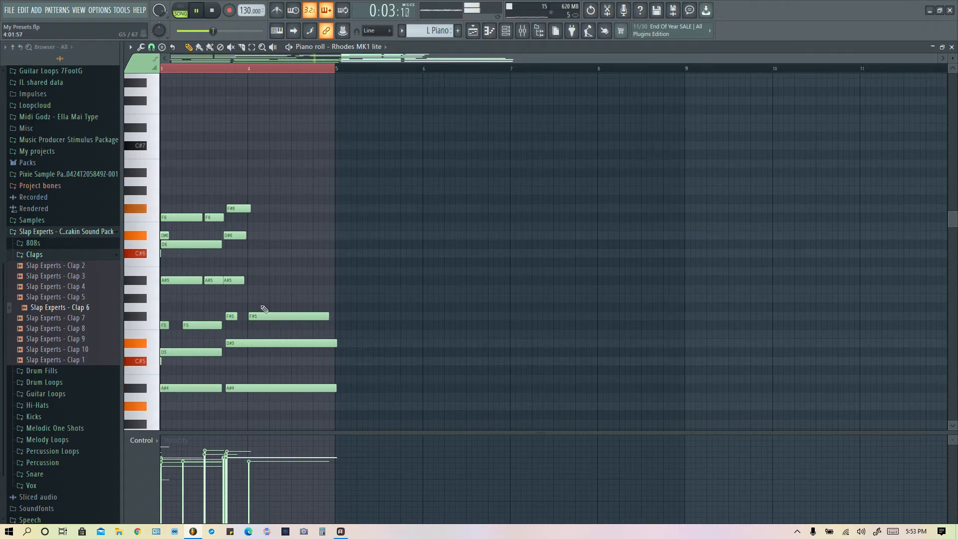
Add A#5 and D#6 notes at the start of bar 4 and lengthen both to bar 5
{"action": "left_click", "coordinate": [252, 280]}
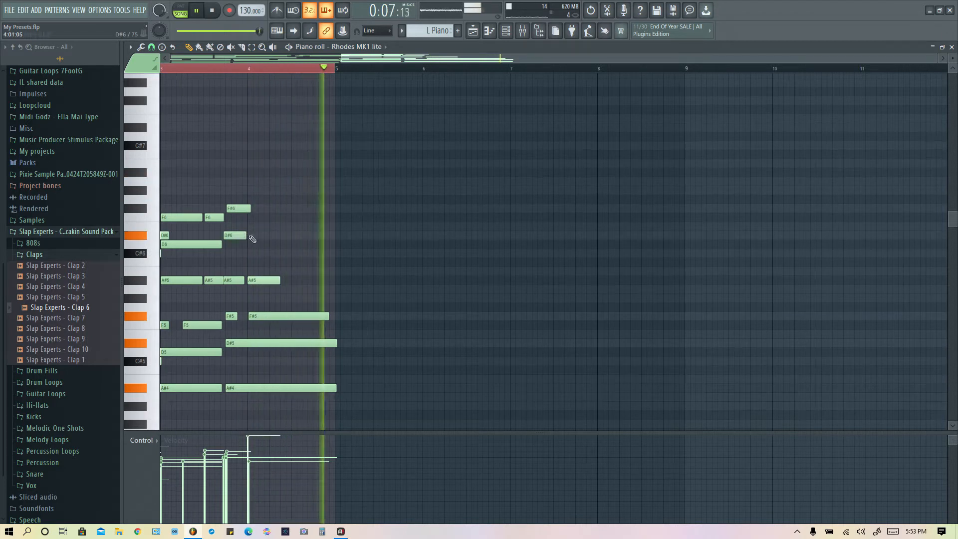
{"action": "left_click", "coordinate": [259, 235]}
{"action": "left_click_drag", "start_coordinate": [280, 236], "coordinate": [330, 234]}
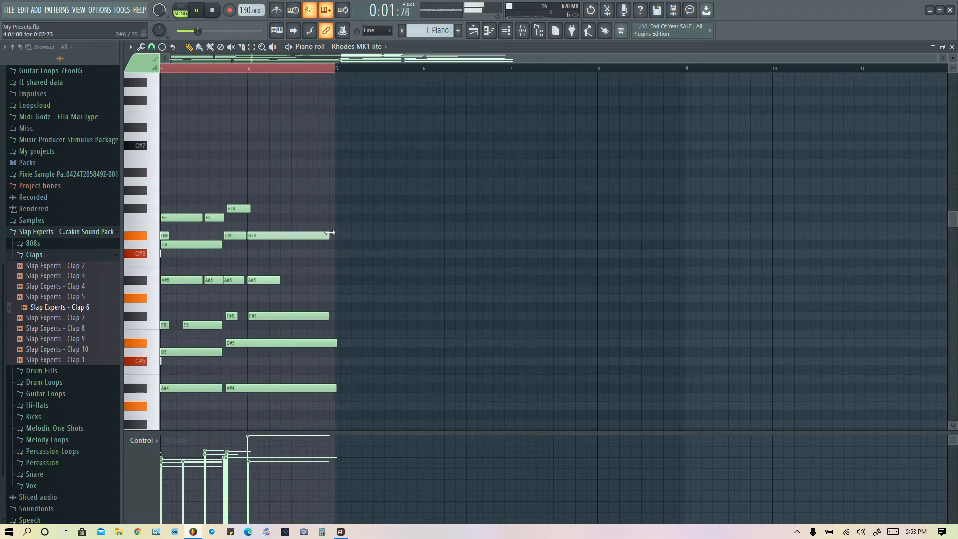
{"action": "left_click_drag", "start_coordinate": [281, 280], "coordinate": [326, 280]}
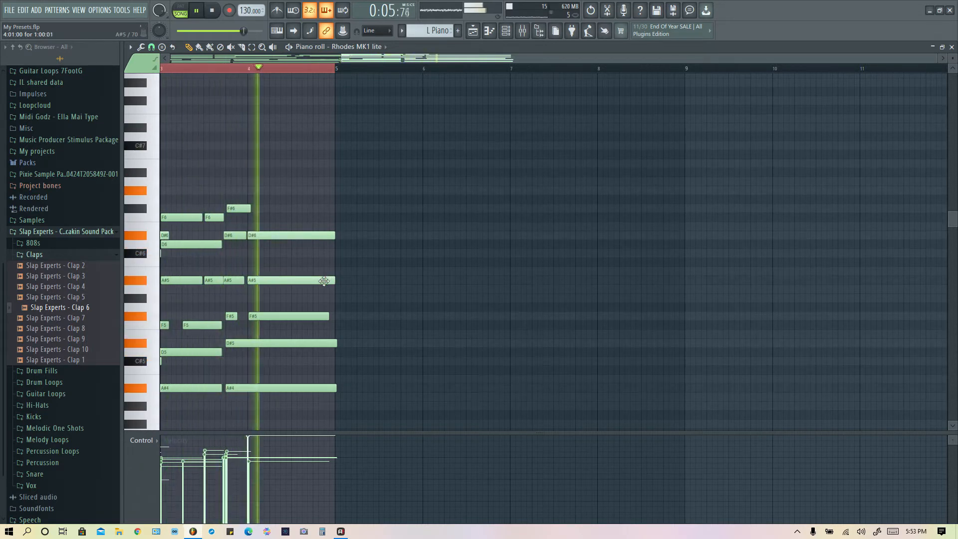
Replace bar 4's F#5 with a longer note and sustain bar 3's last A#5 and D#6 through bar 4, removing the separate bar 4 copies
{"action": "right_click", "coordinate": [270, 316]}
{"action": "right_click", "coordinate": [267, 280]}
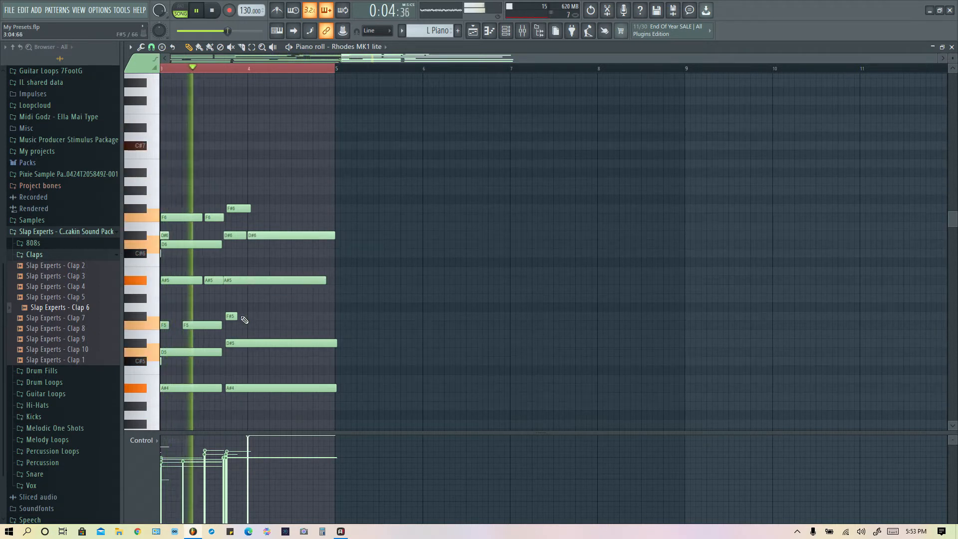
{"action": "left_click", "coordinate": [248, 316]}
{"action": "right_click", "coordinate": [280, 235]}
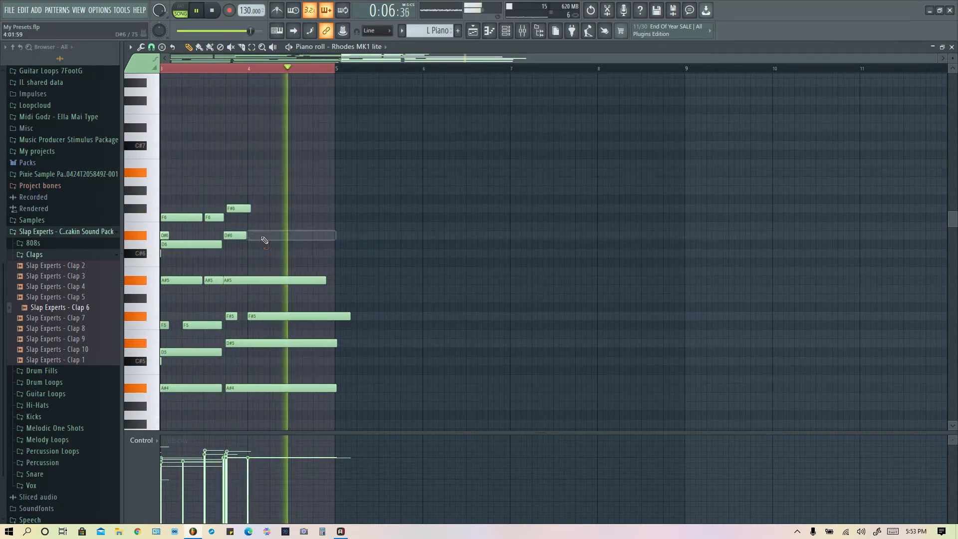
{"action": "left_click_drag", "start_coordinate": [247, 235], "coordinate": [333, 244]}
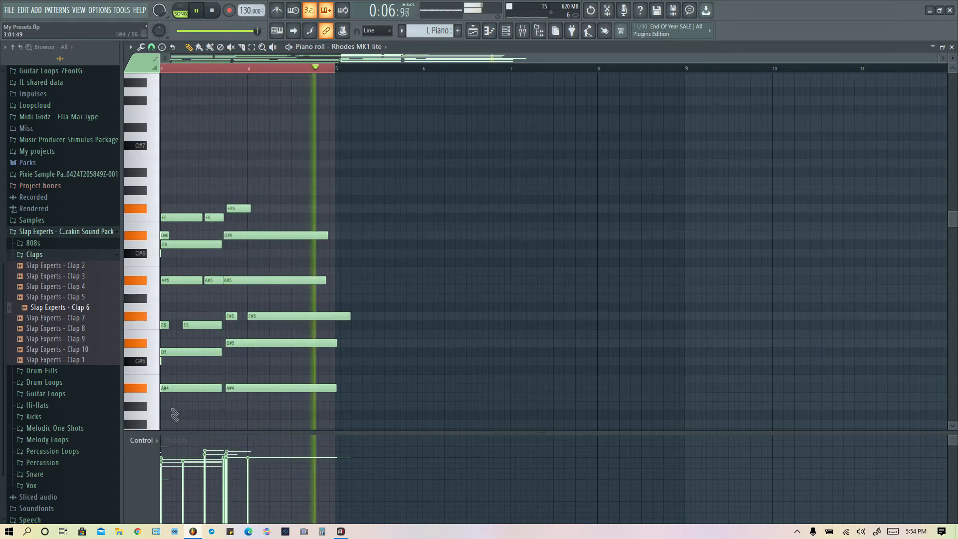
{"action": "key", "text": "space"}
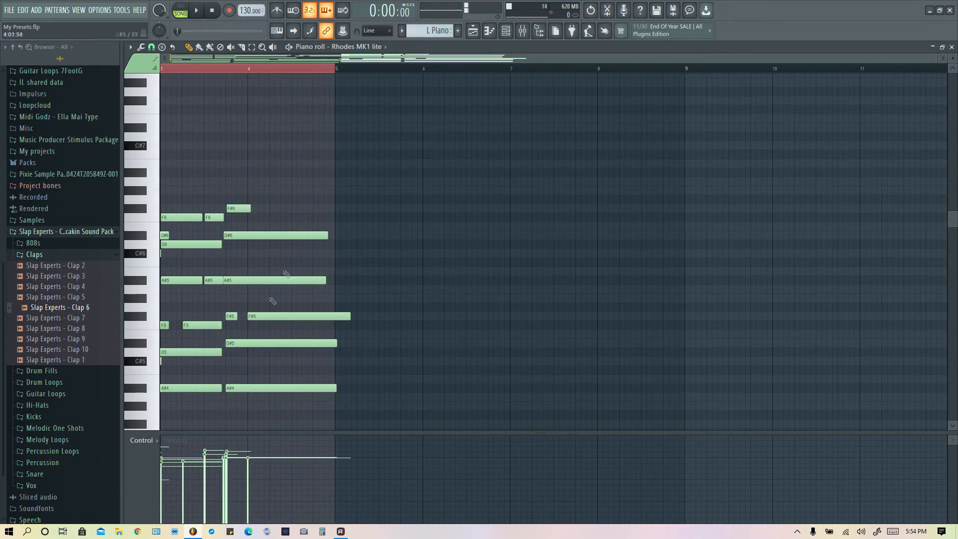
Return to the playlist and open the mixer to review the Piano track's effects
{"action": "left_click", "coordinate": [473, 32]}
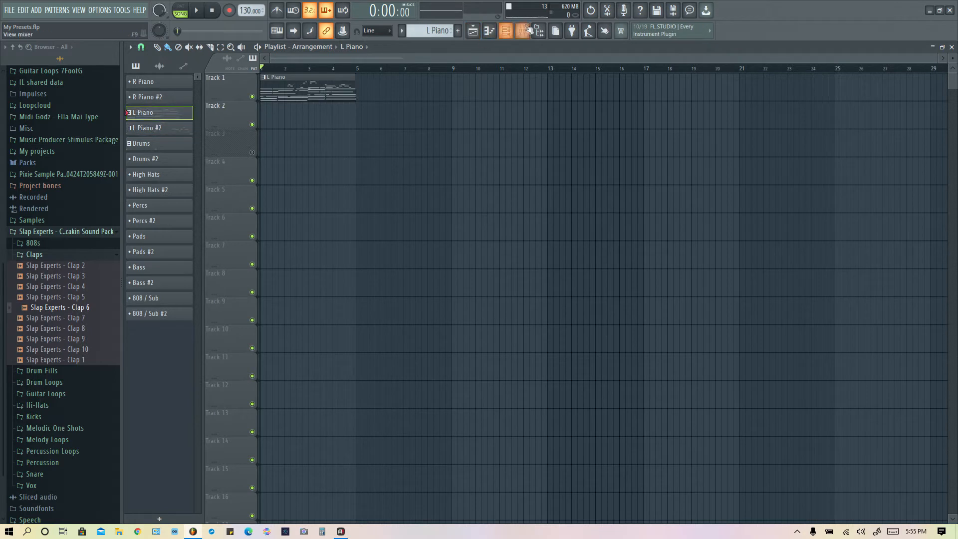
{"action": "left_click", "coordinate": [524, 31]}
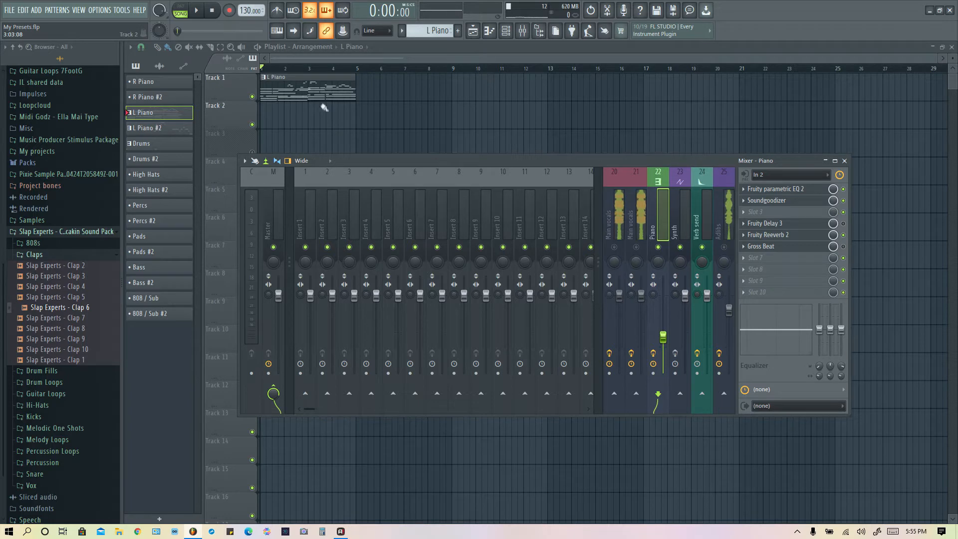
{"action": "left_click", "coordinate": [295, 70]}
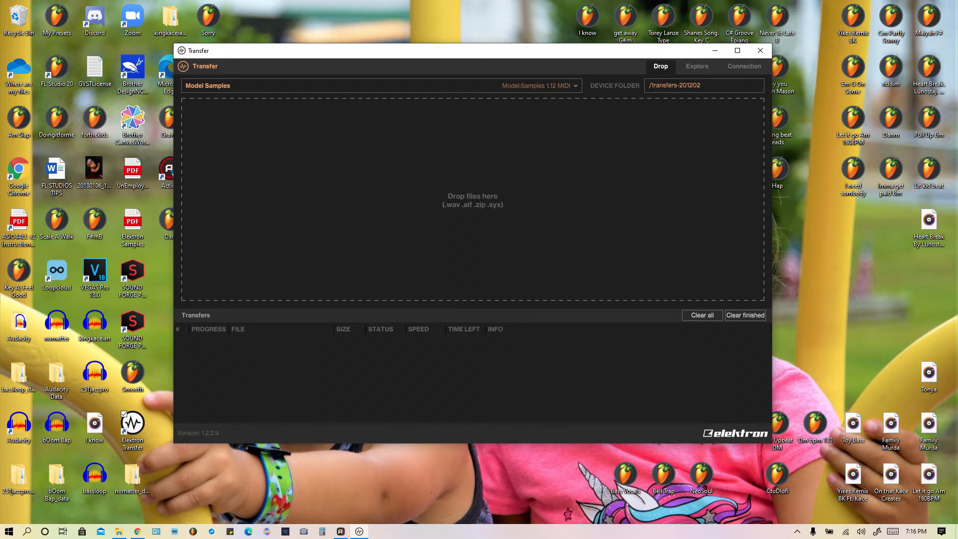
Browse the desktop files in Elektron Transfer's Explore view and open the Kace Creates folder on the Model:Samples
{"action": "left_click", "coordinate": [703, 68]}
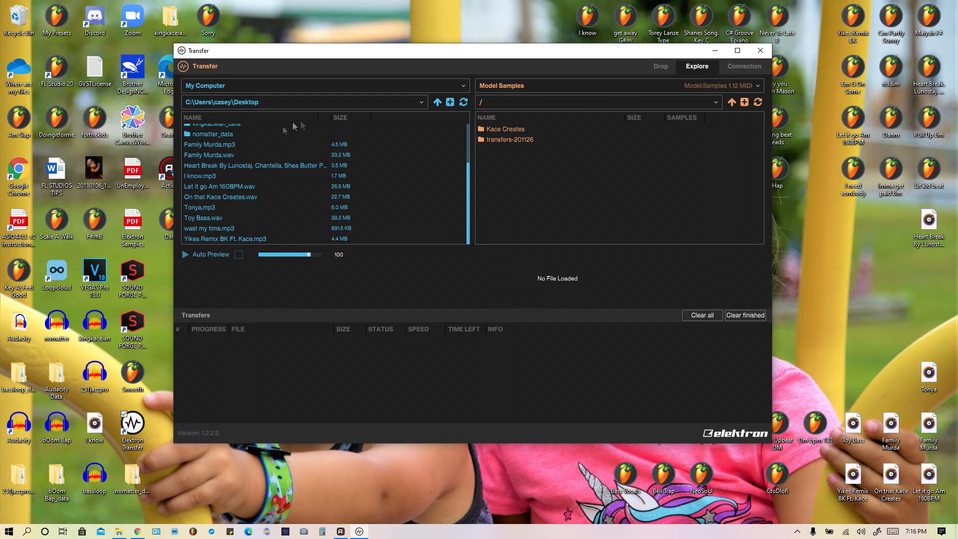
{"action": "scroll", "coordinate": [232, 206], "scroll_direction": "up", "scroll_amount": 3}
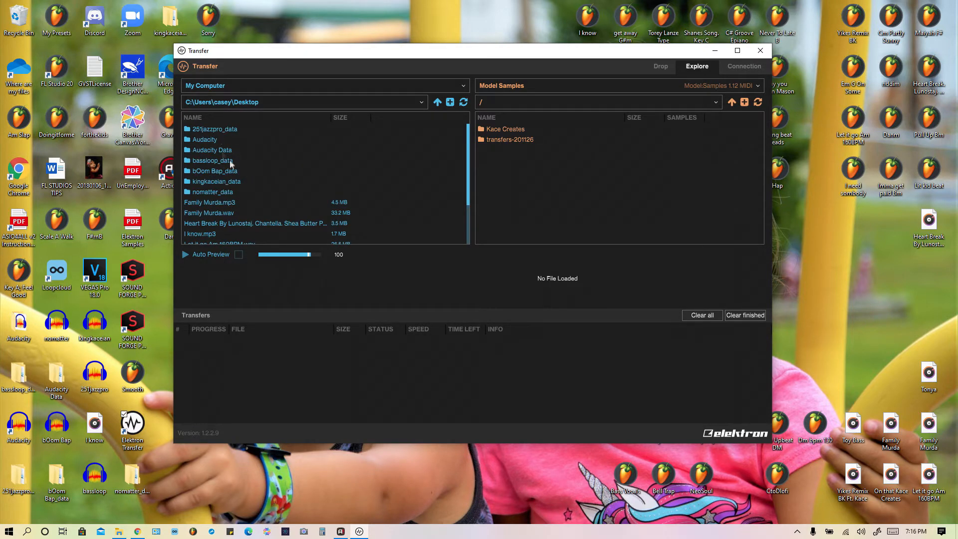
{"action": "scroll", "coordinate": [227, 162], "scroll_direction": "down", "scroll_amount": 3}
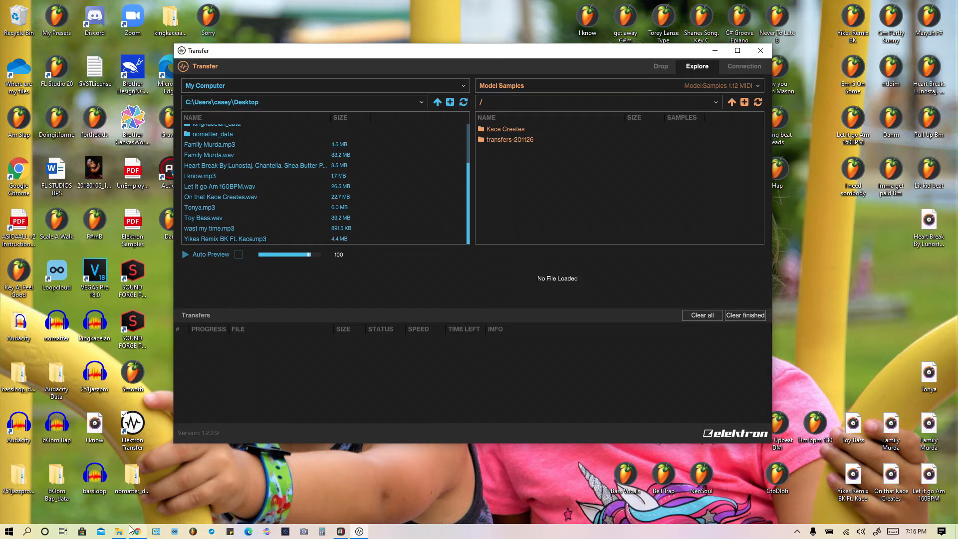
{"action": "double_click", "coordinate": [494, 129]}
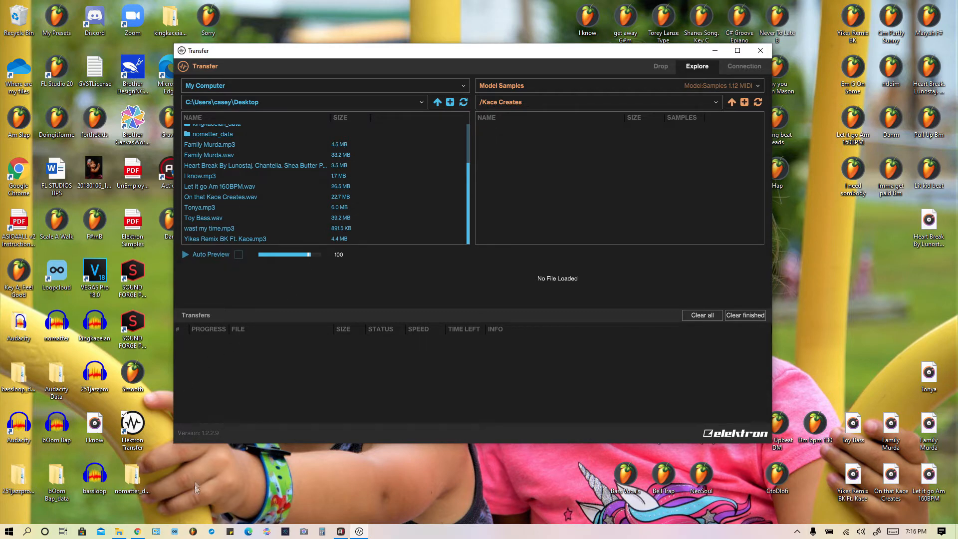
Transfer the smooth audio file from File Explorer's Rendered folder into the Kace Creates folder on the Model:Samples and minimize File Explorer
{"action": "left_click", "coordinate": [119, 531]}
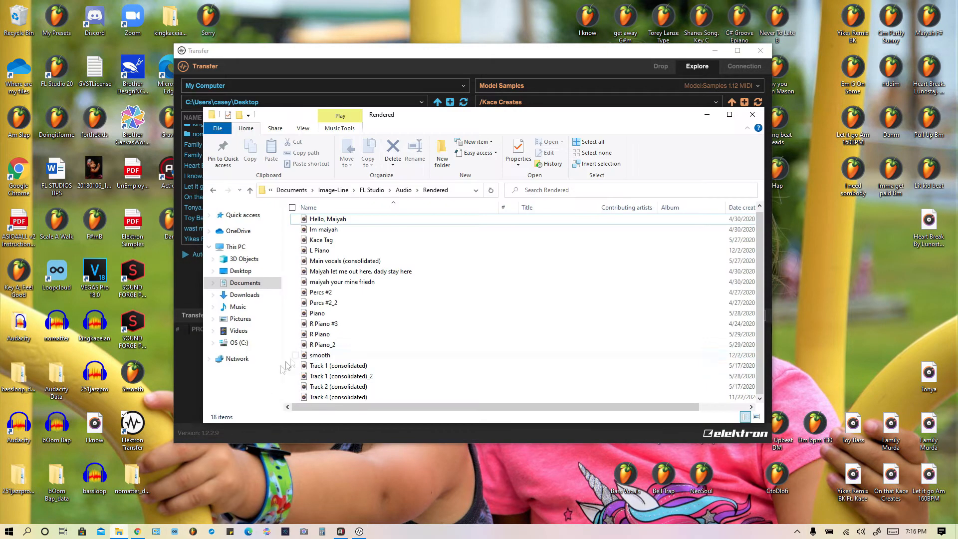
{"action": "left_click_drag", "start_coordinate": [457, 120], "coordinate": [365, 192]}
{"action": "left_click_drag", "start_coordinate": [238, 429], "coordinate": [558, 153]}
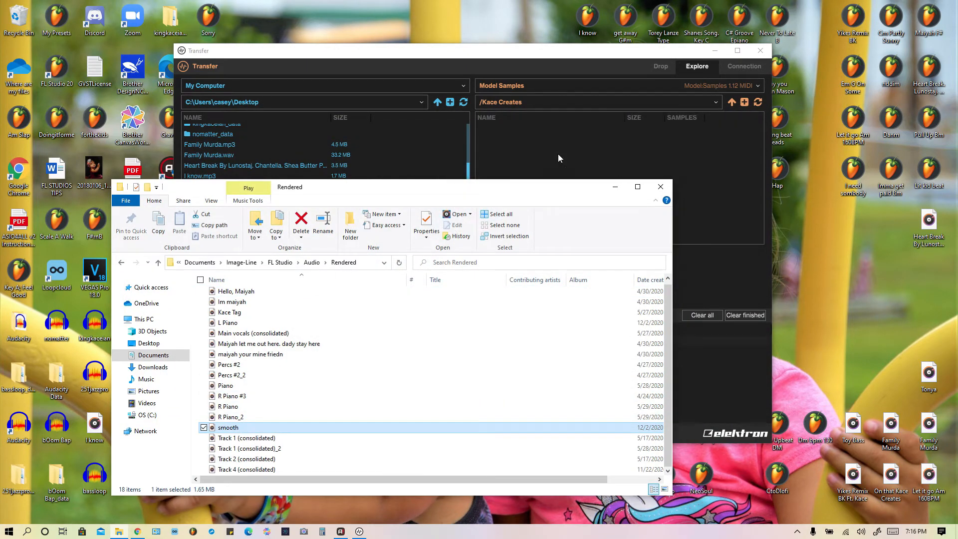
{"action": "left_click", "coordinate": [615, 187]}
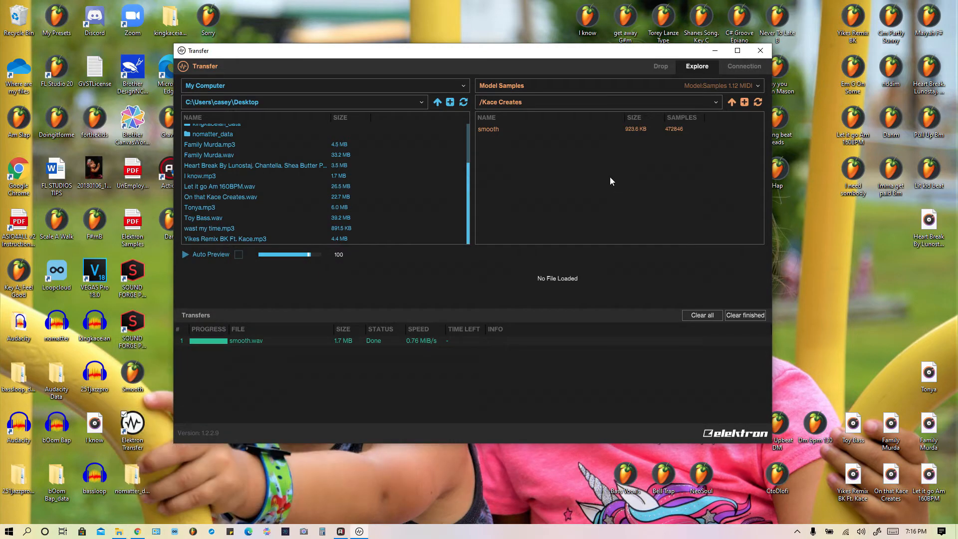